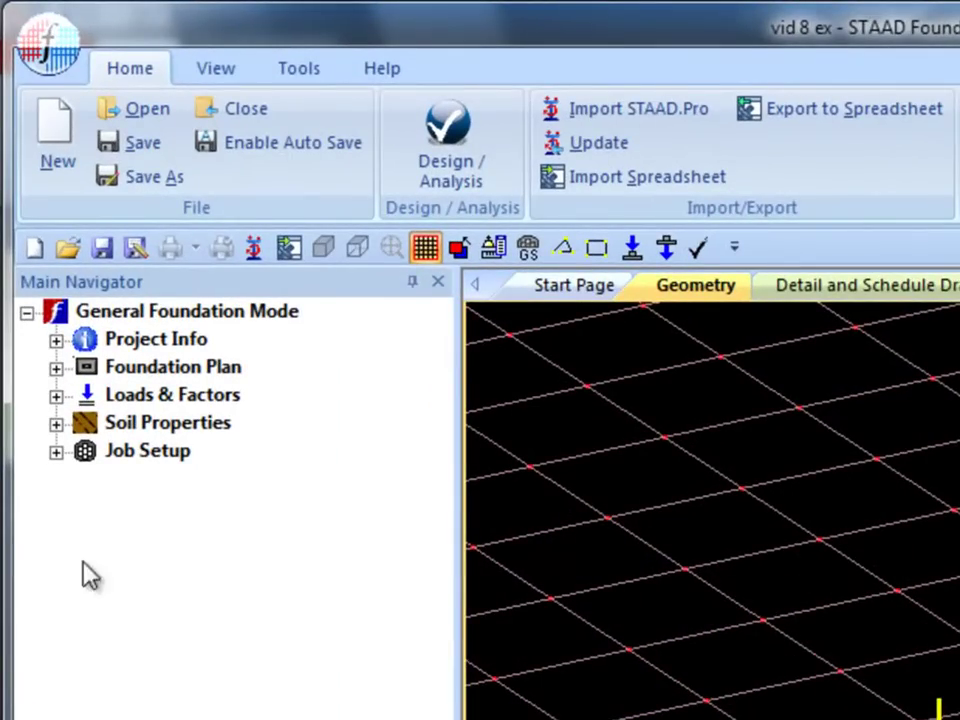
- Create a new job named 'iso' assigned to listed supports 1 2 4 5
{"action": "left_click", "coordinate": [56, 452]}
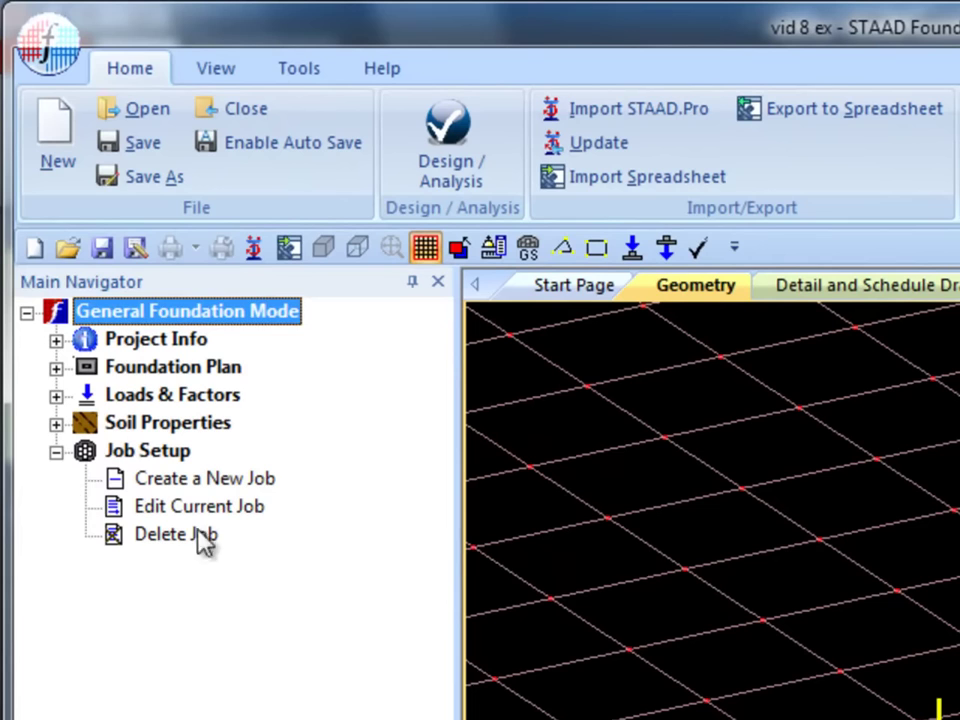
{"action": "left_click", "coordinate": [216, 482]}
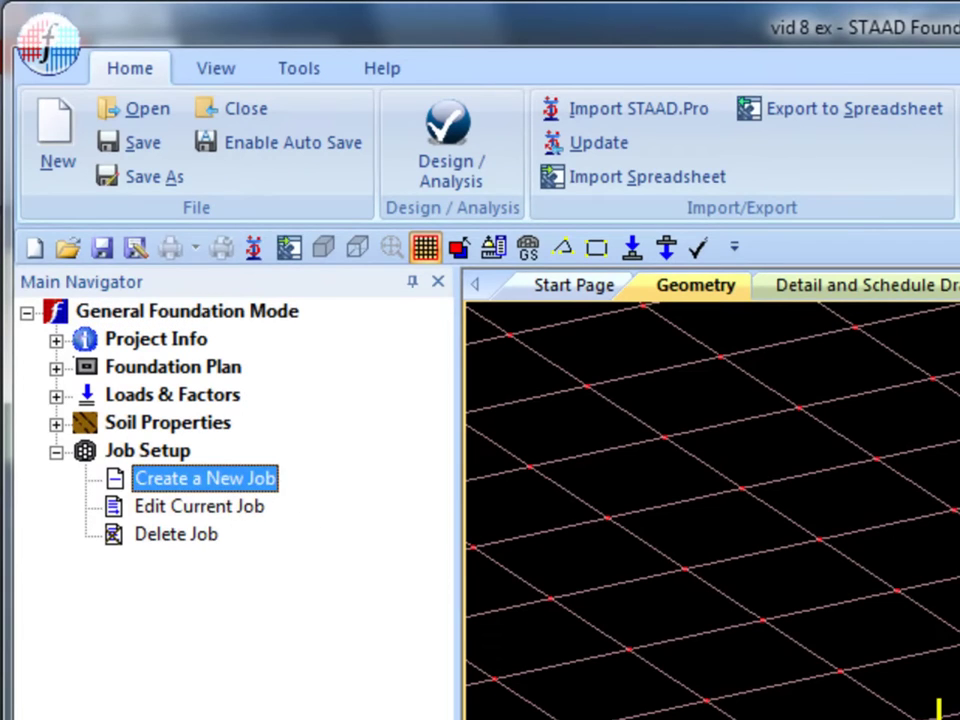
{"action": "type", "text": "is"}
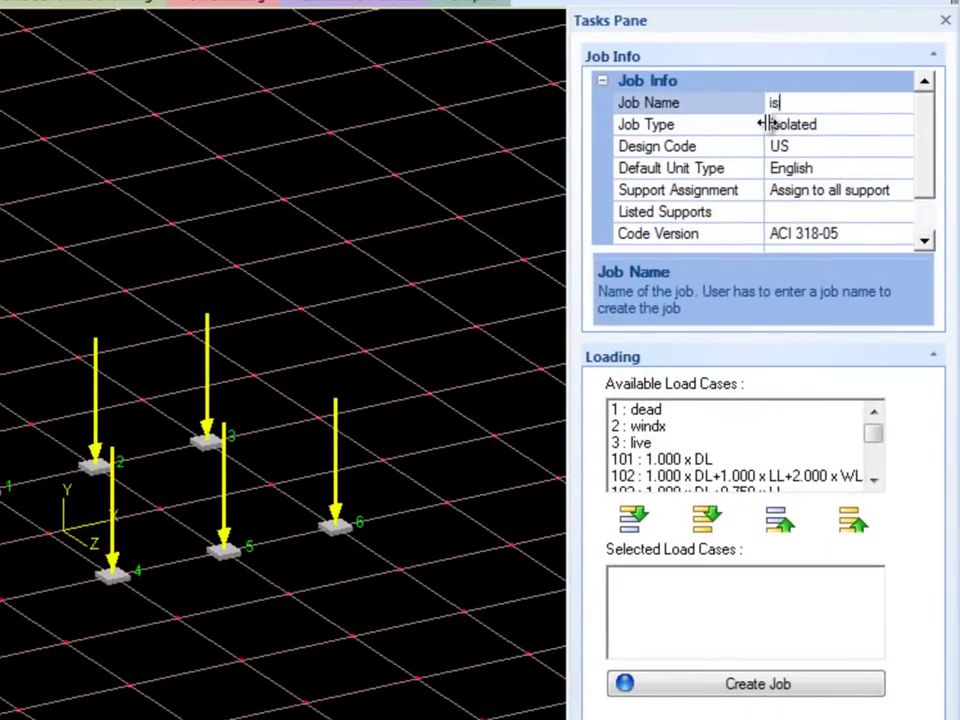
{"action": "type", "text": "o"}
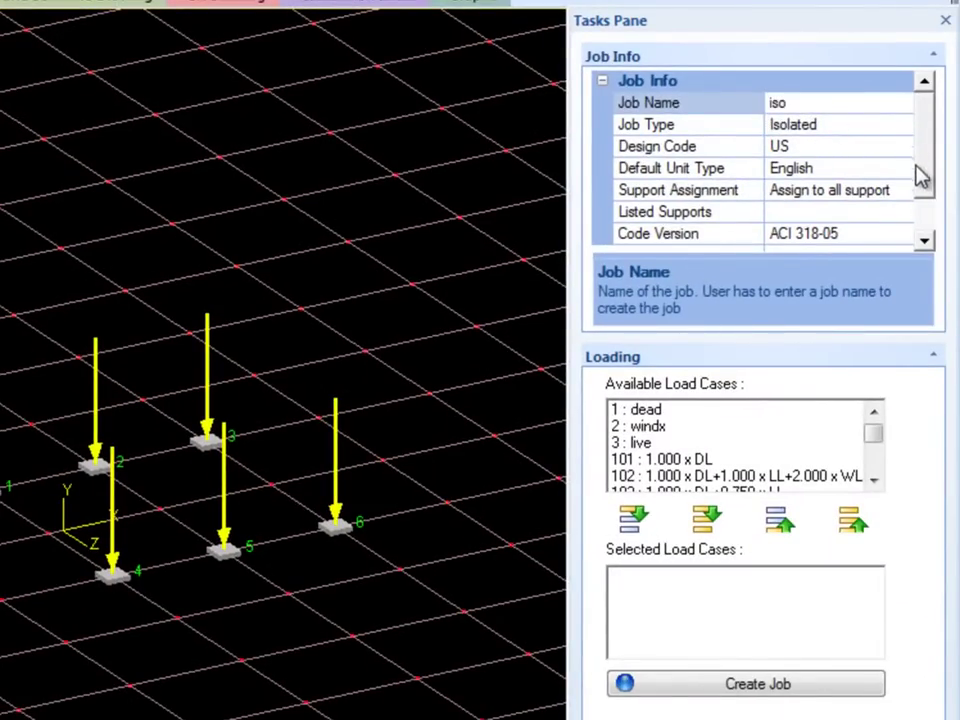
{"action": "left_click", "coordinate": [905, 191]}
{"action": "left_click", "coordinate": [890, 240]}
{"action": "left_click", "coordinate": [842, 213]}
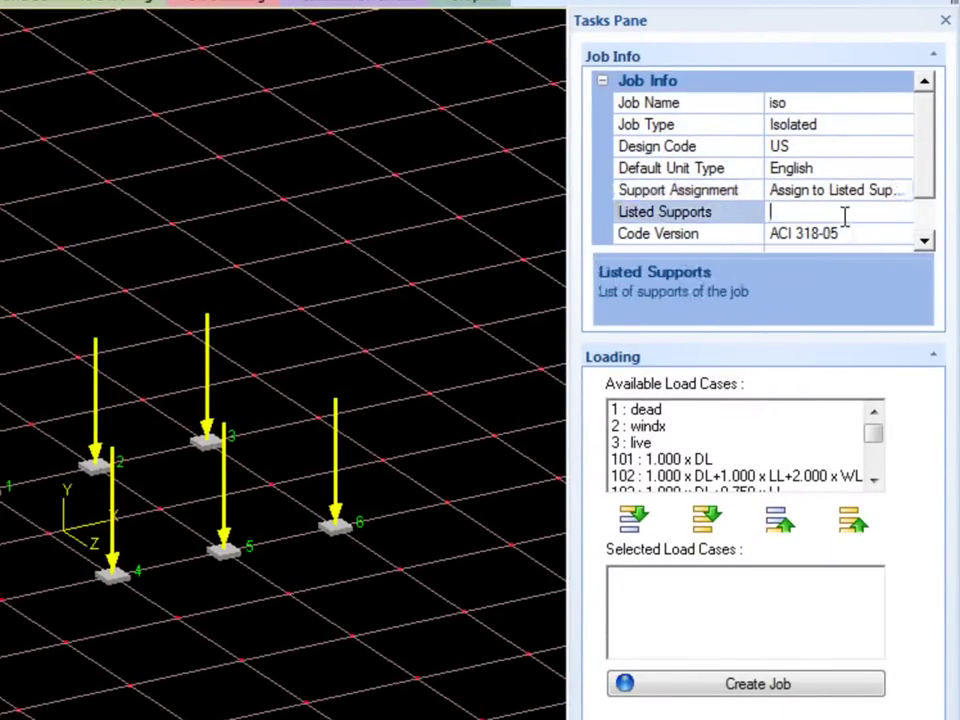
{"action": "type", "text": "1"}
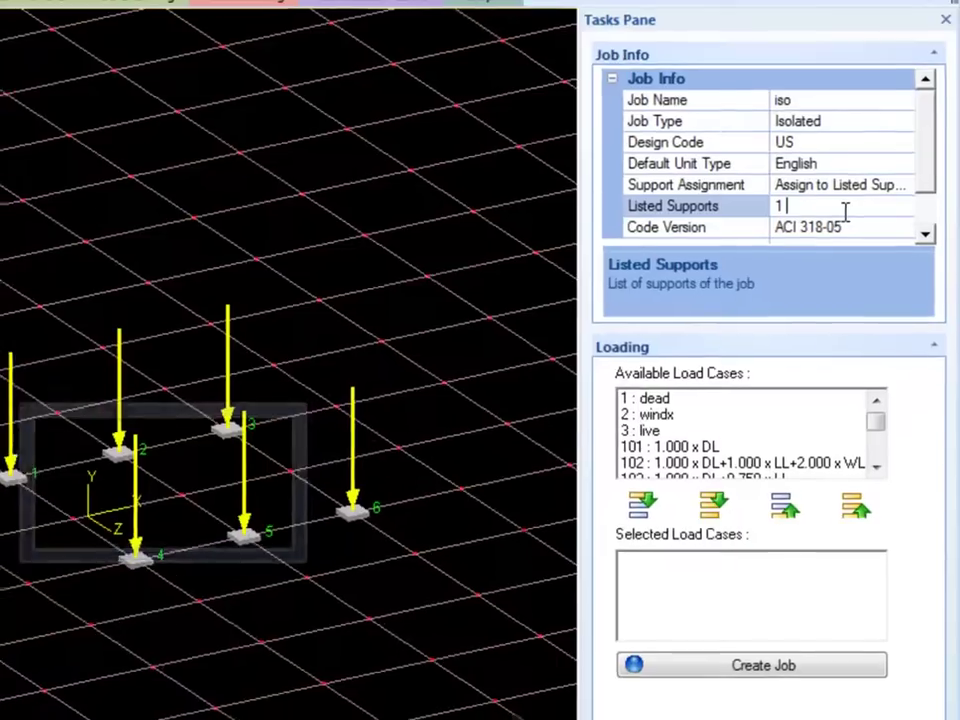
{"action": "type", "text": " 2"}
{"action": "type", "text": " 4 5"}
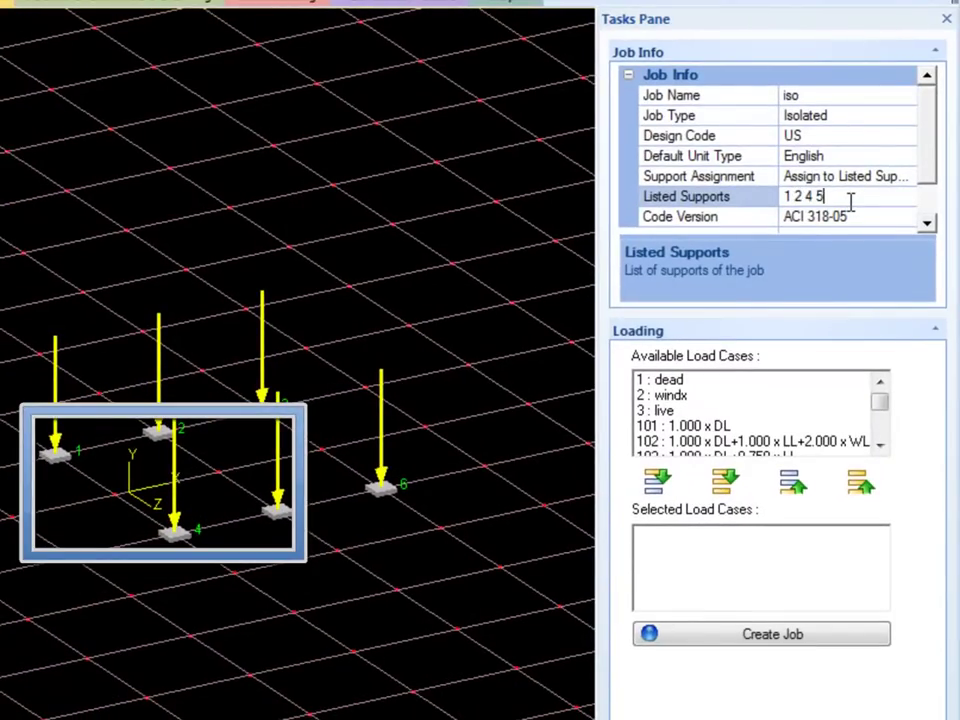
- Add all load cases except dead, windx and live, and create the iso job
{"action": "left_click", "coordinate": [928, 176]}
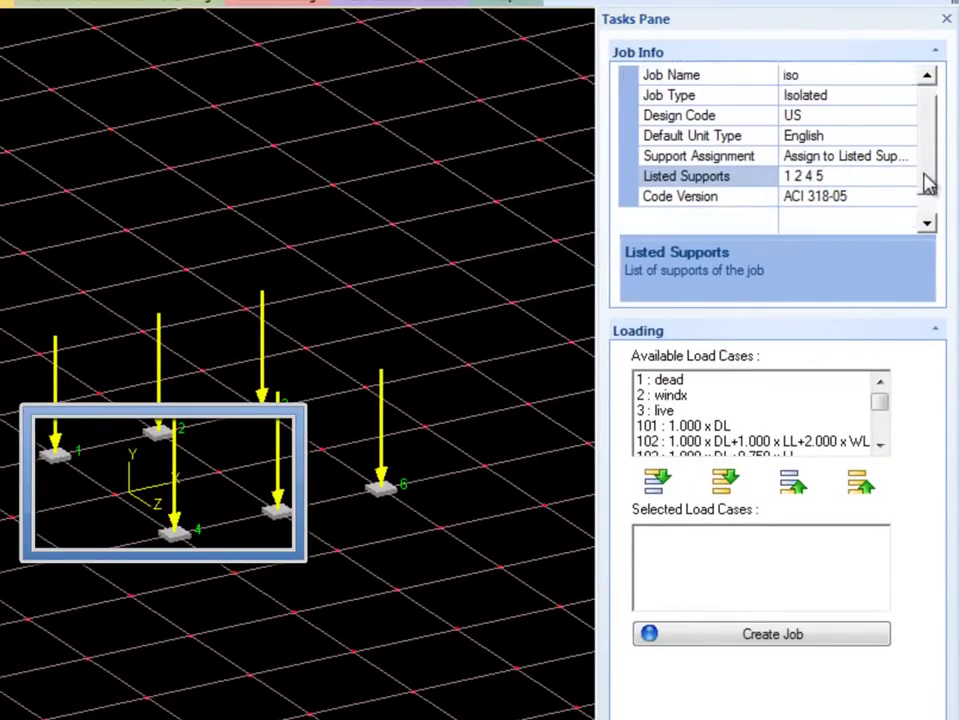
{"action": "left_click", "coordinate": [725, 483]}
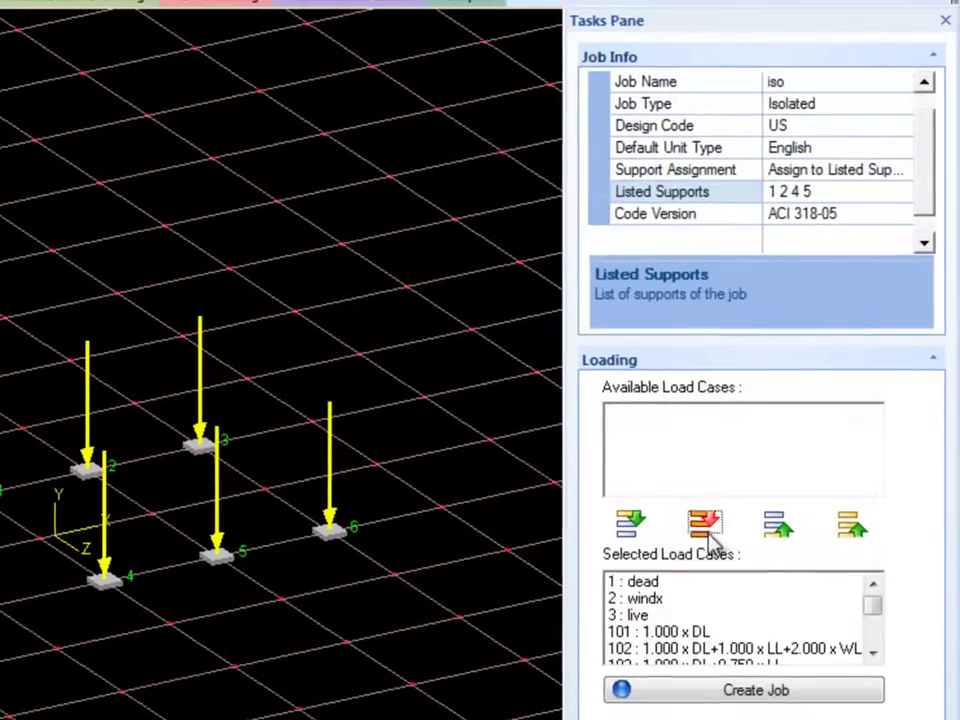
{"action": "left_click", "coordinate": [645, 581]}
{"action": "left_click", "coordinate": [645, 615], "text": "shift"}
{"action": "left_click", "coordinate": [772, 538]}
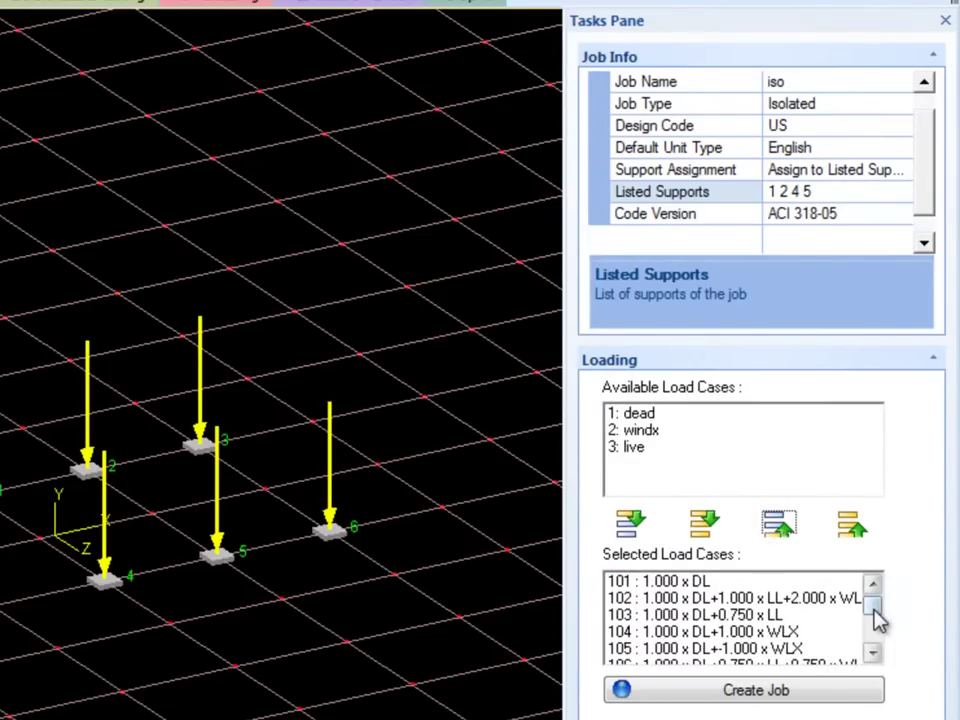
{"action": "left_click_drag", "start_coordinate": [880, 618], "coordinate": [873, 648]}
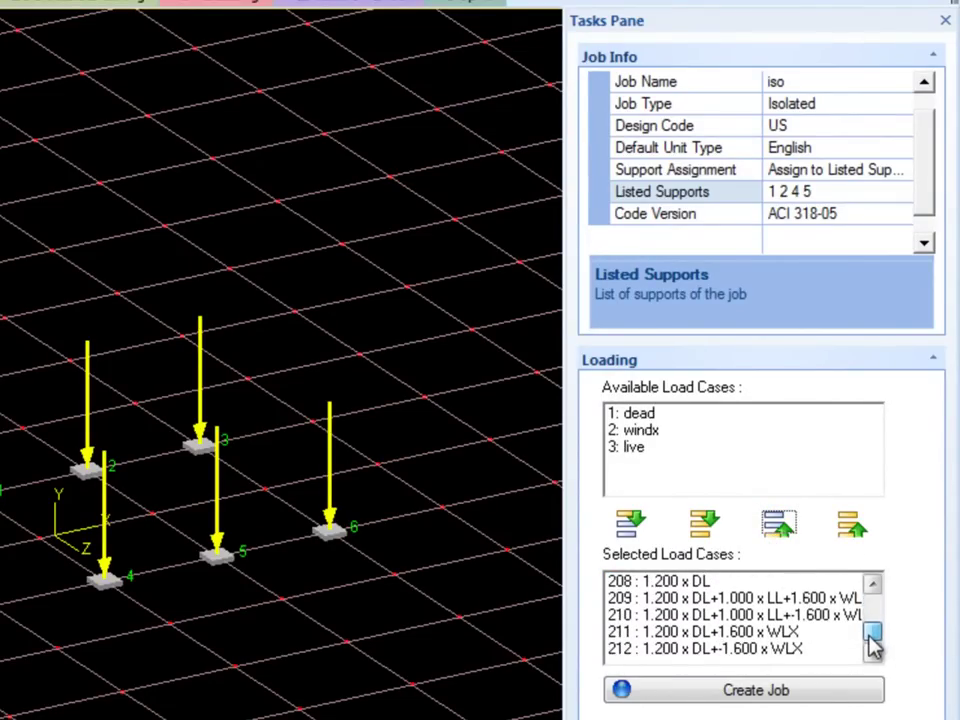
{"action": "left_click", "coordinate": [829, 699]}
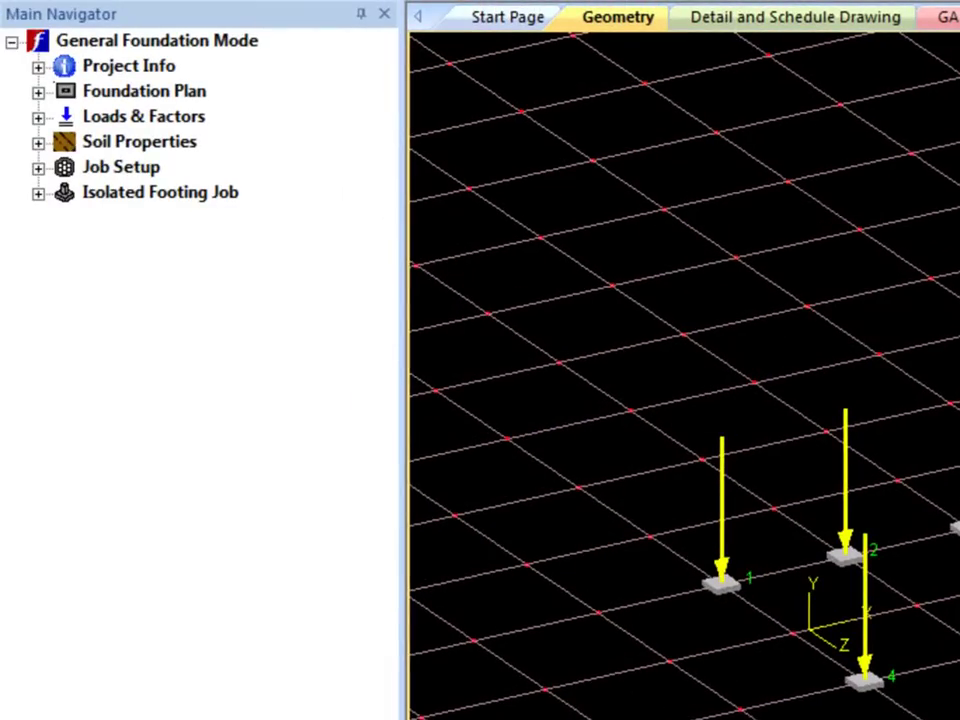
- Save the Concrete & Reinforcement parameters (3 ksi concrete, 60 ksi steel) as default
{"action": "left_click", "coordinate": [38, 192]}
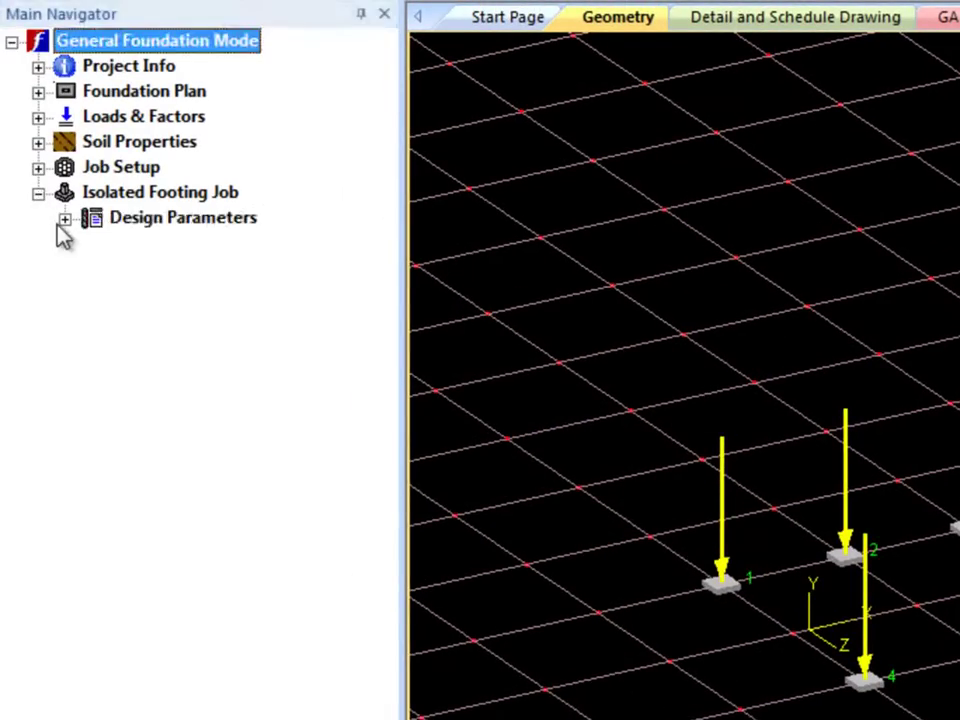
{"action": "left_click", "coordinate": [65, 218]}
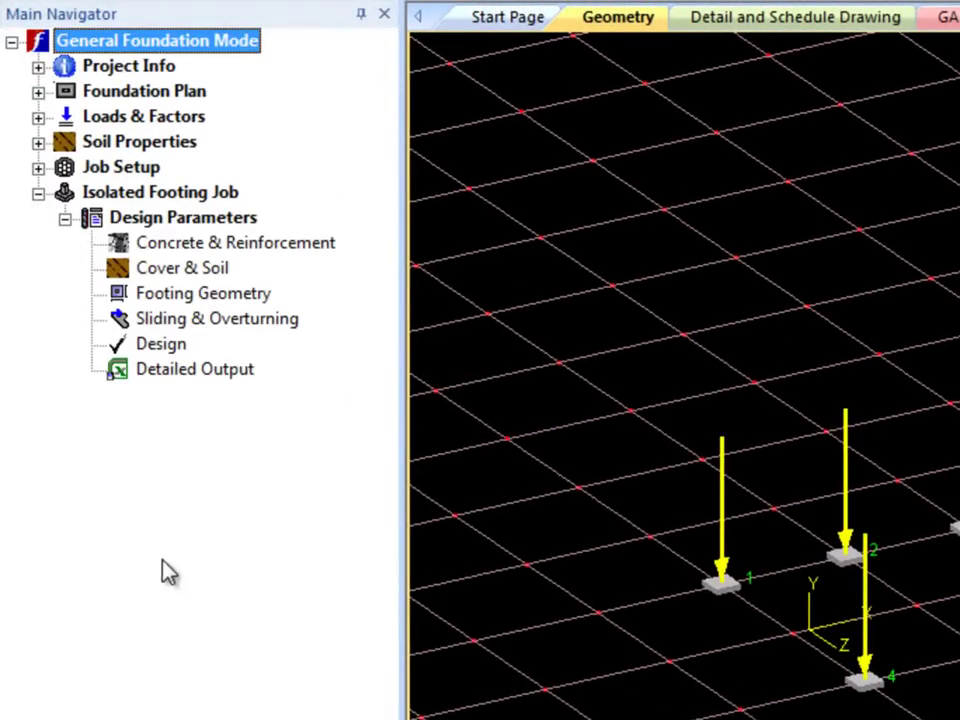
{"action": "left_click", "coordinate": [422, 634]}
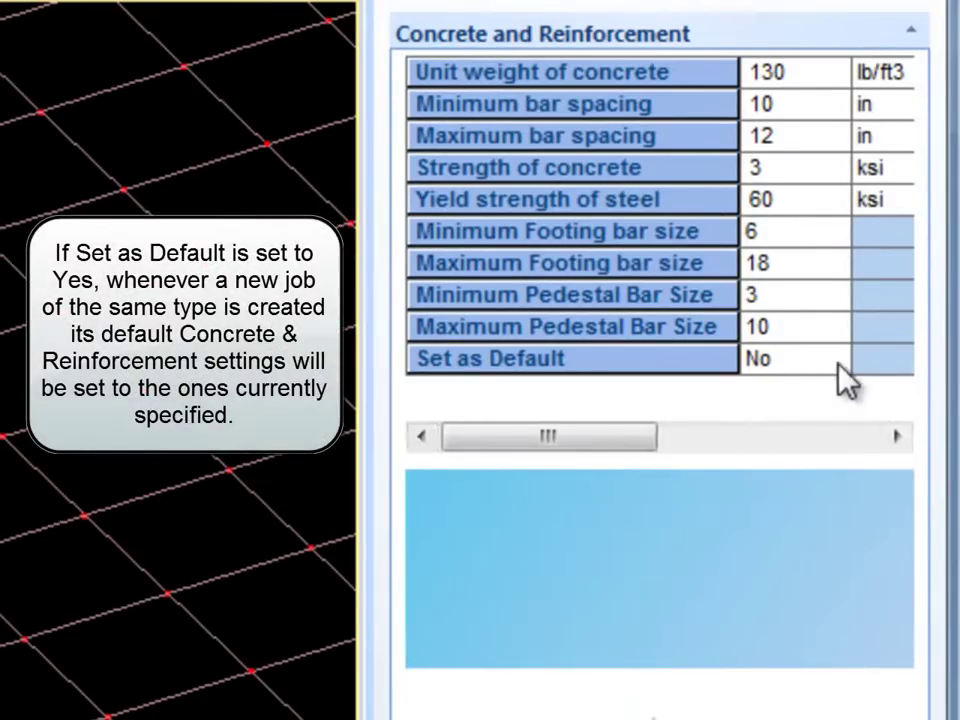
{"action": "left_click", "coordinate": [836, 364]}
{"action": "left_click", "coordinate": [772, 396]}
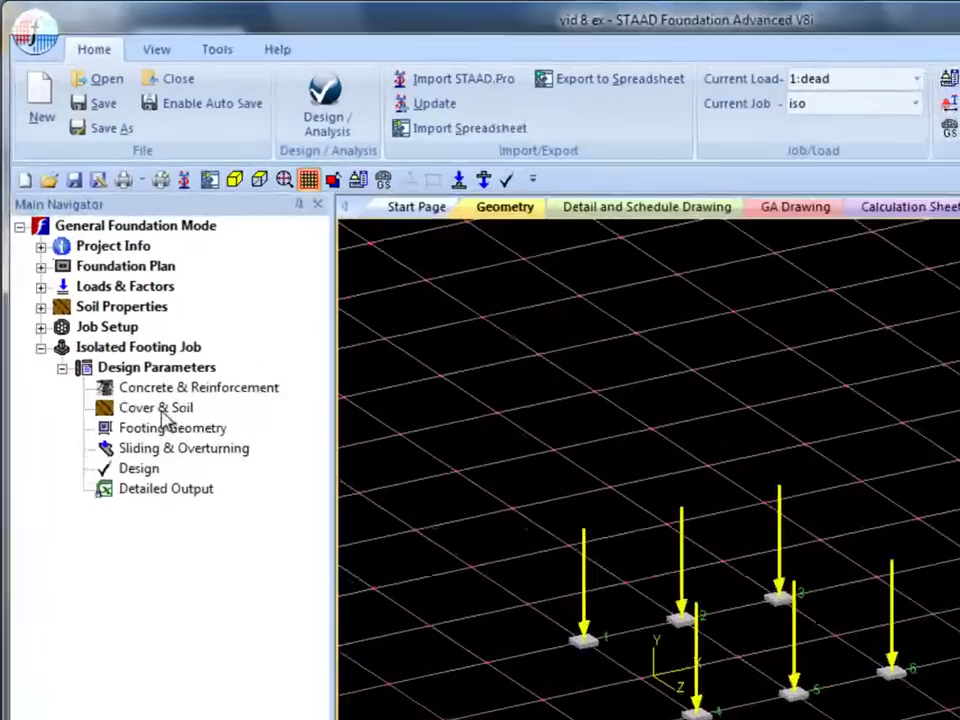
- In Cover & Soil, switch soil type to Drained Condition and back to Undrained
{"action": "left_click", "coordinate": [106, 273]}
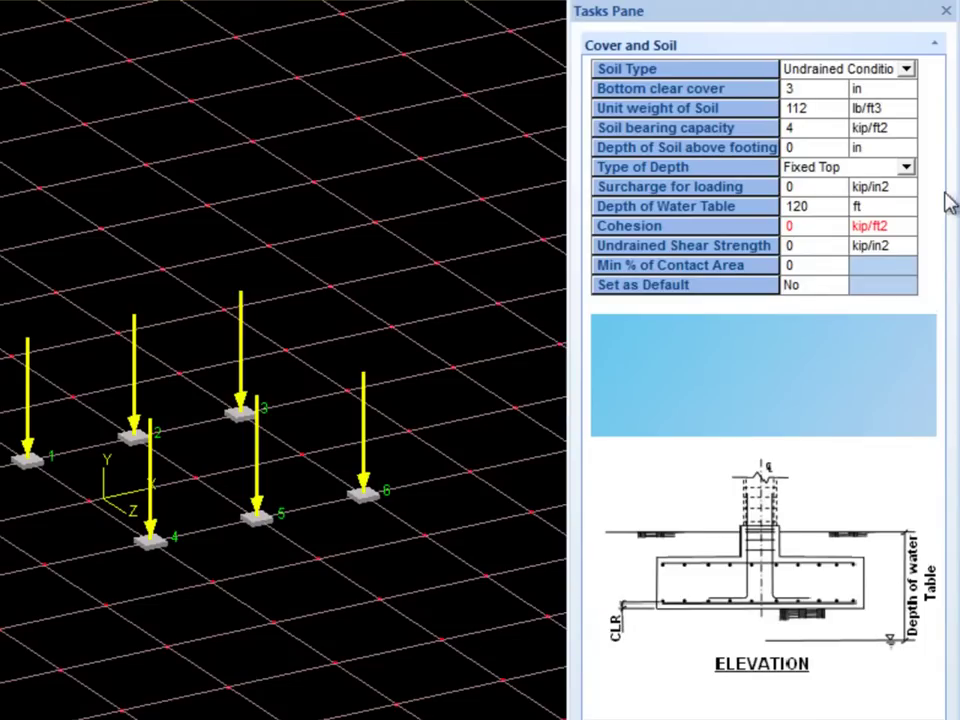
{"action": "left_click", "coordinate": [905, 69]}
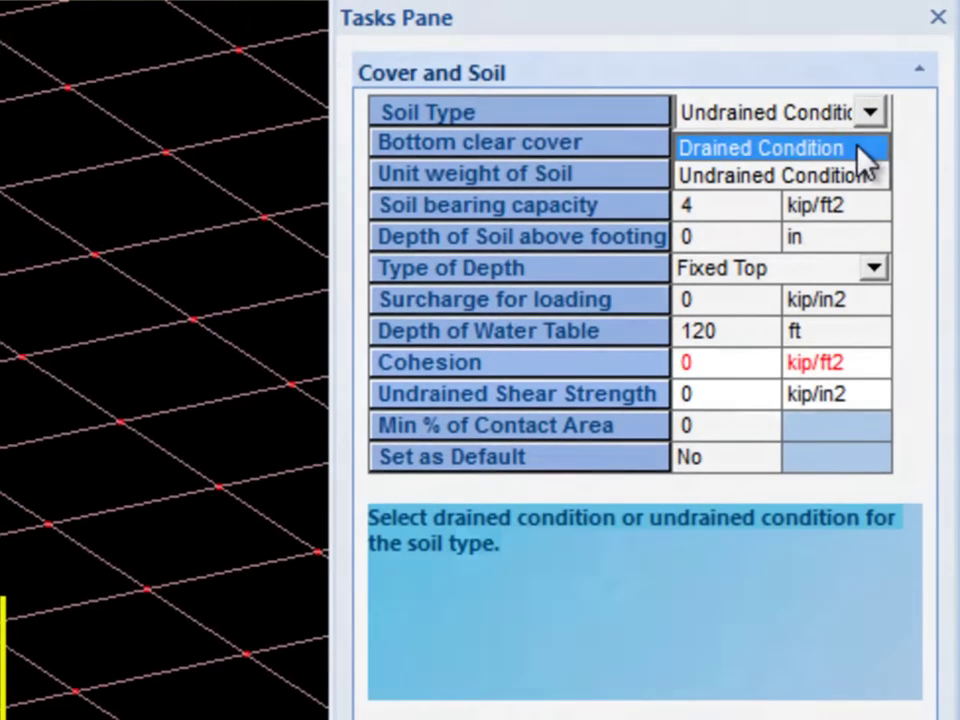
{"action": "left_click", "coordinate": [862, 155]}
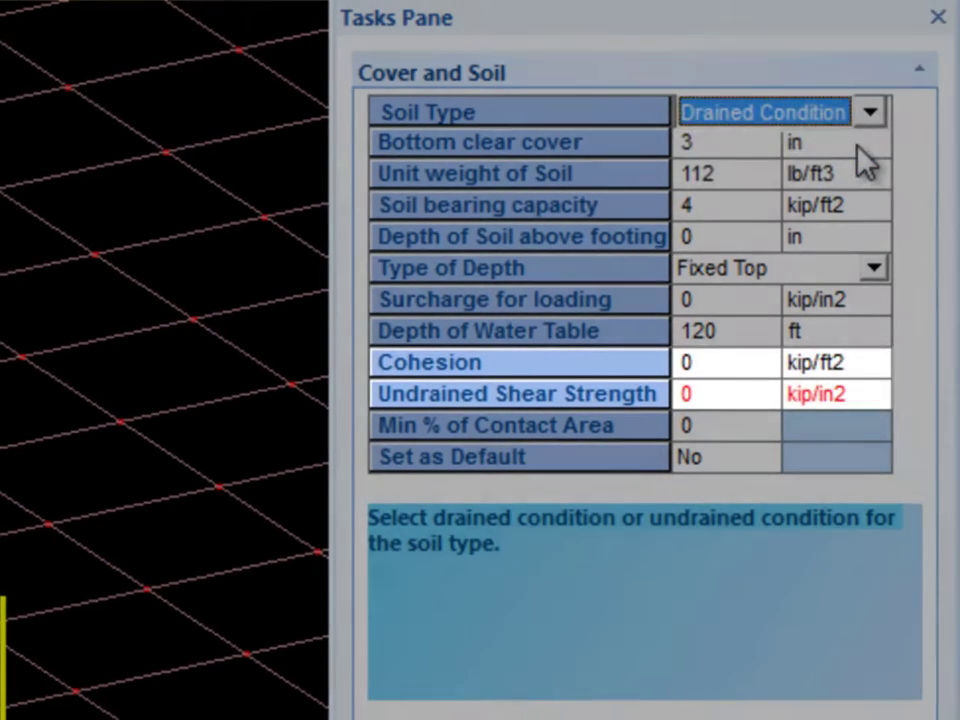
{"action": "left_click", "coordinate": [872, 114]}
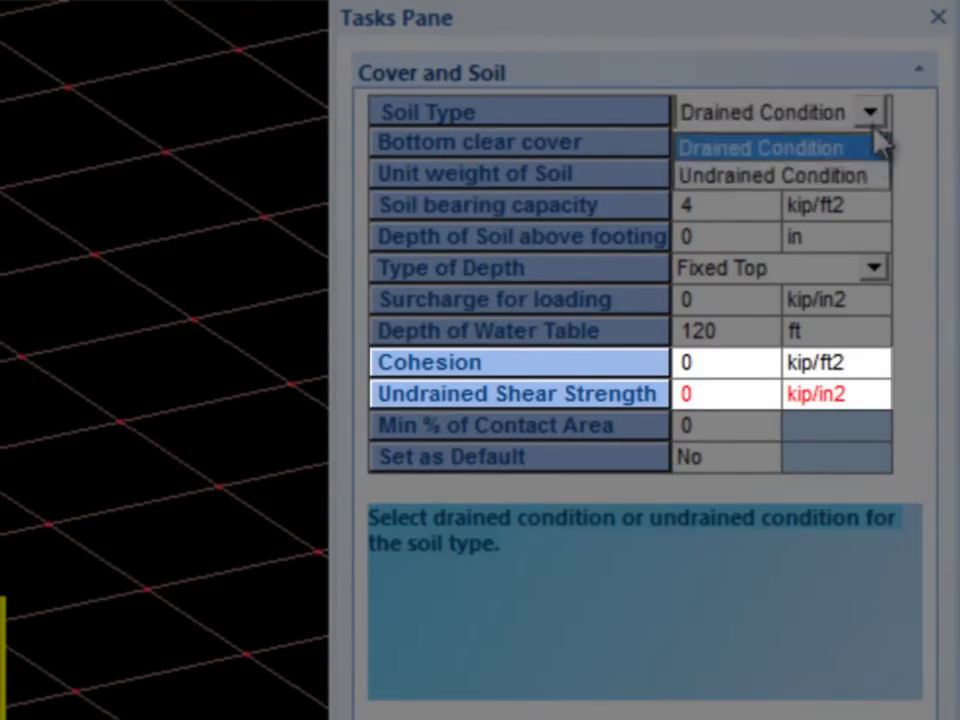
{"action": "left_click", "coordinate": [852, 176]}
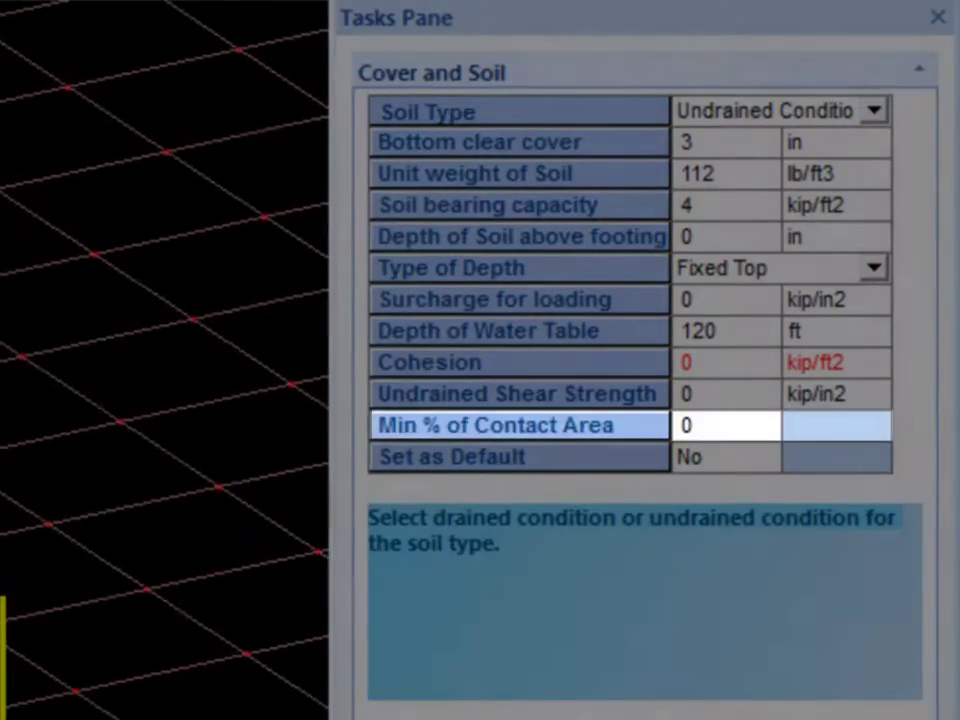
- Set minimum contact area to 80% and type of depth to Fixed Bottom
{"action": "left_click", "coordinate": [737, 441]}
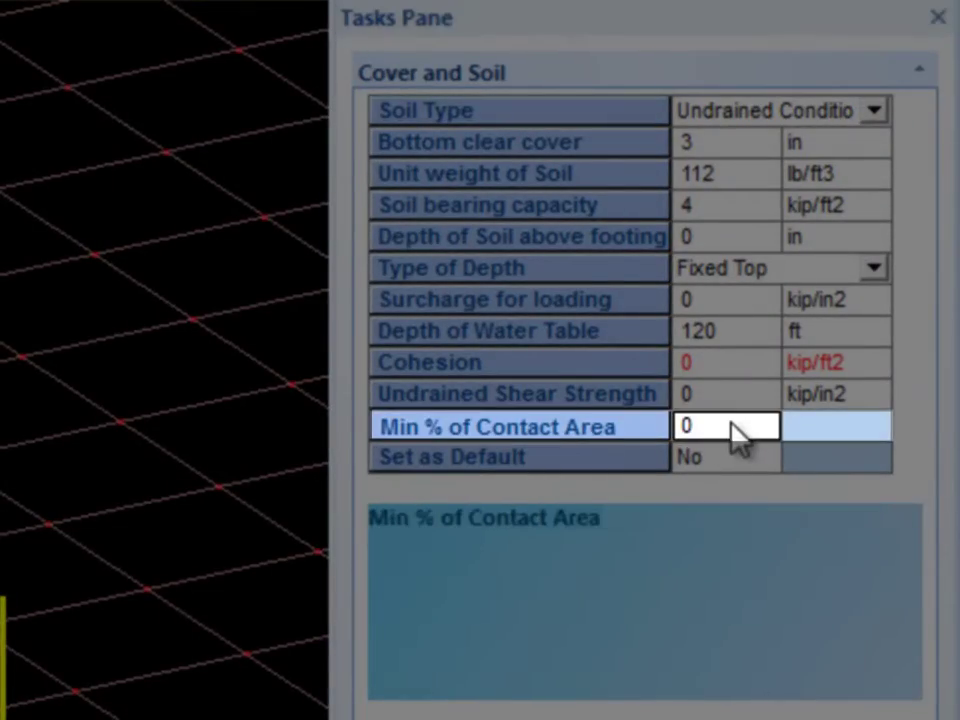
{"action": "type", "text": "8"}
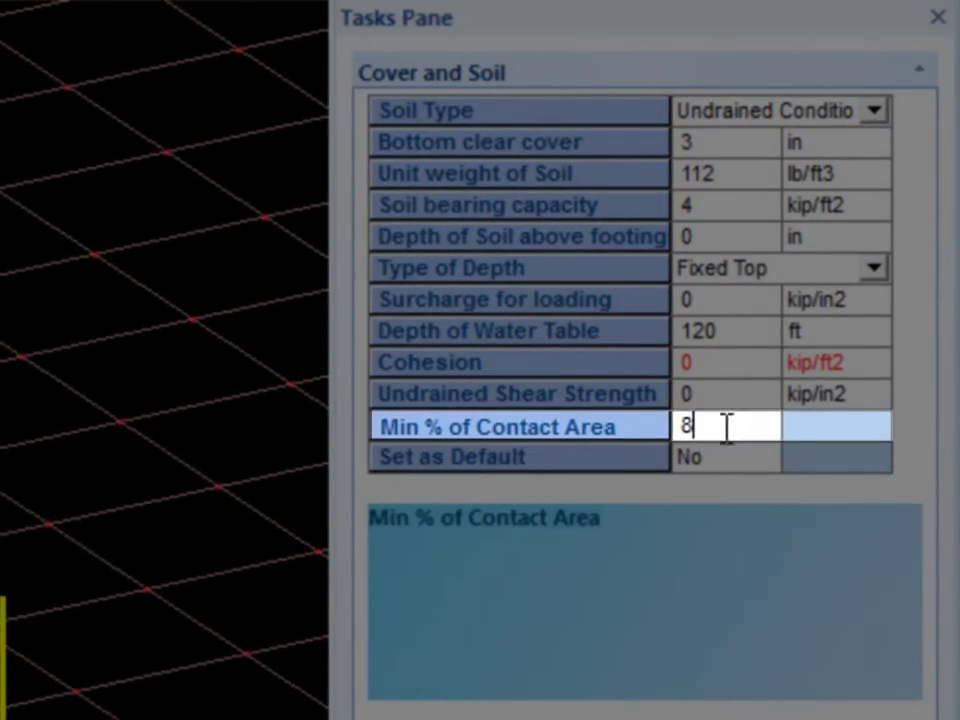
{"action": "type", "text": "0"}
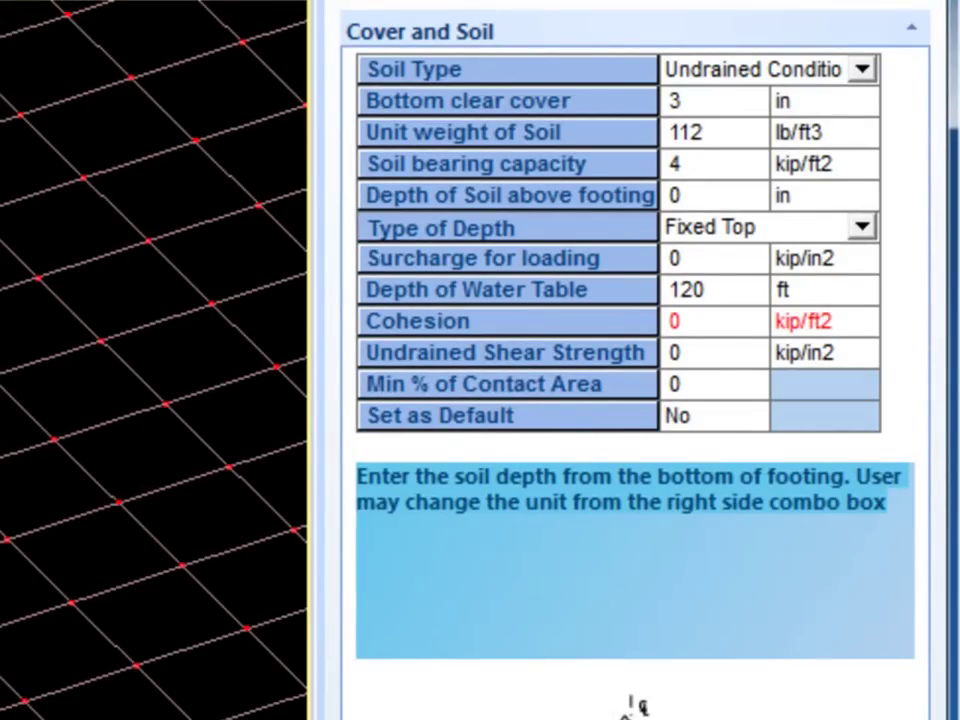
{"action": "left_click", "coordinate": [872, 237]}
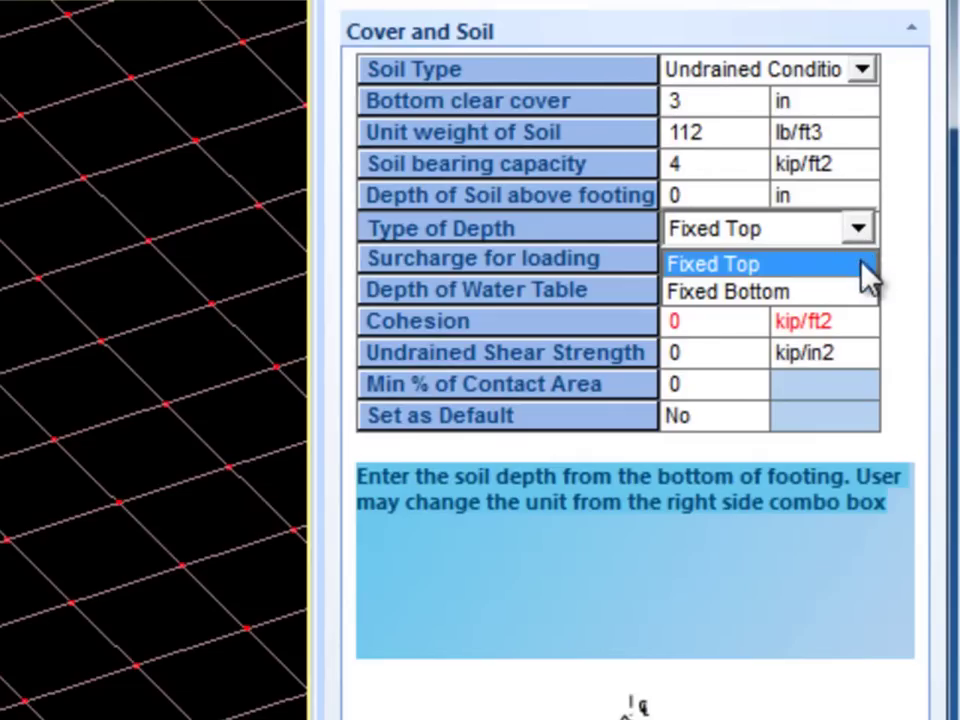
{"action": "left_click", "coordinate": [872, 265]}
{"action": "left_click", "coordinate": [856, 236]}
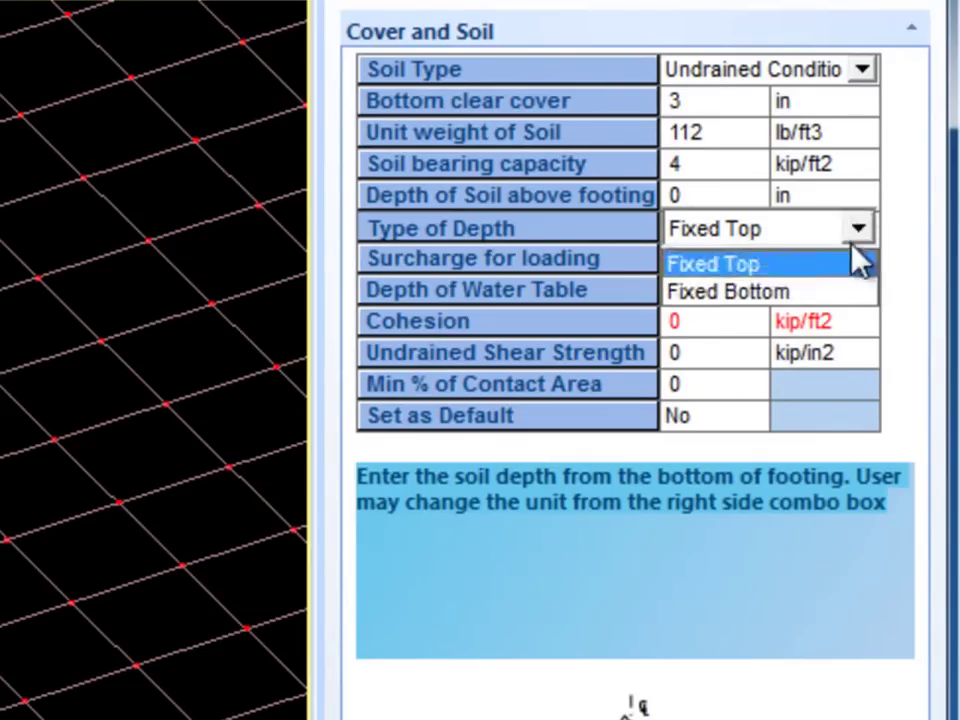
{"action": "left_click", "coordinate": [836, 297]}
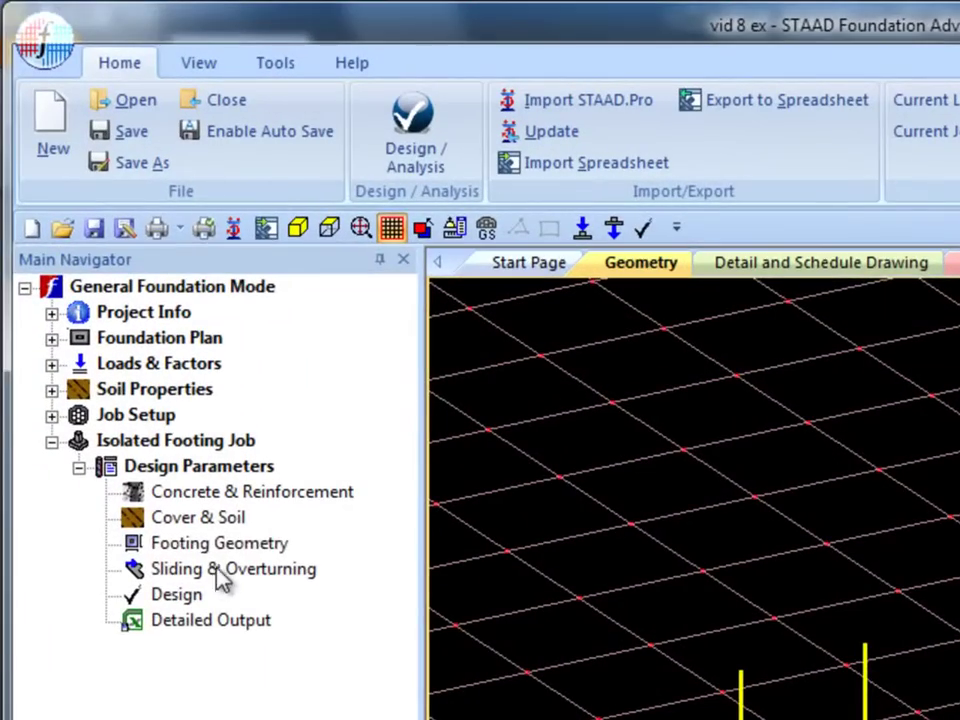
- Change footing geometry design type from Calculate Dimension via Set Dimension to Fixed Width
{"action": "left_click", "coordinate": [218, 543]}
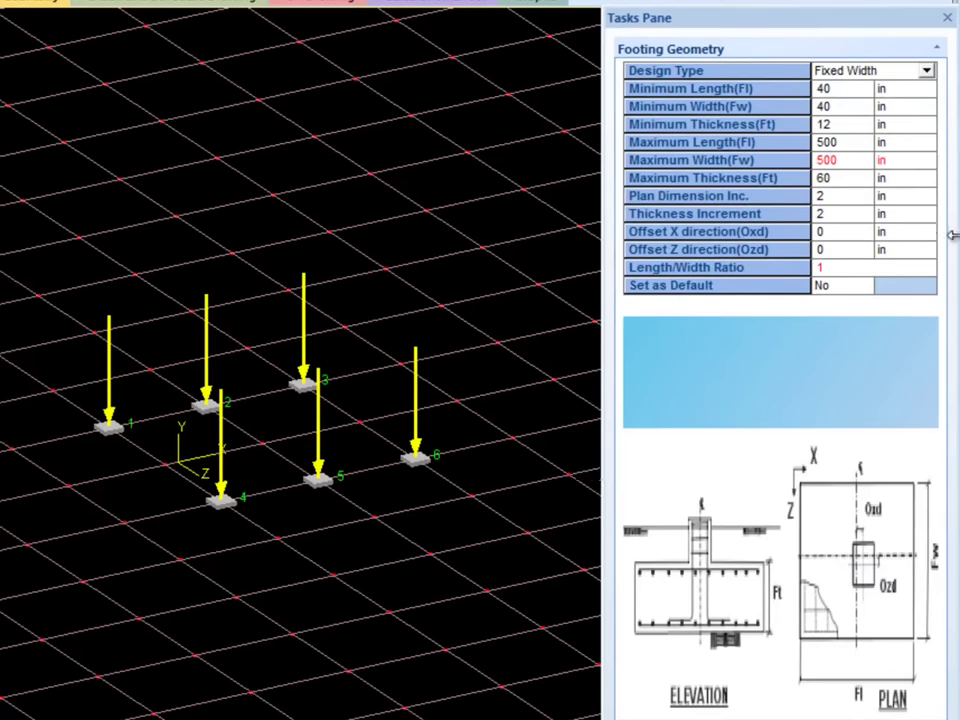
{"action": "left_click", "coordinate": [926, 70]}
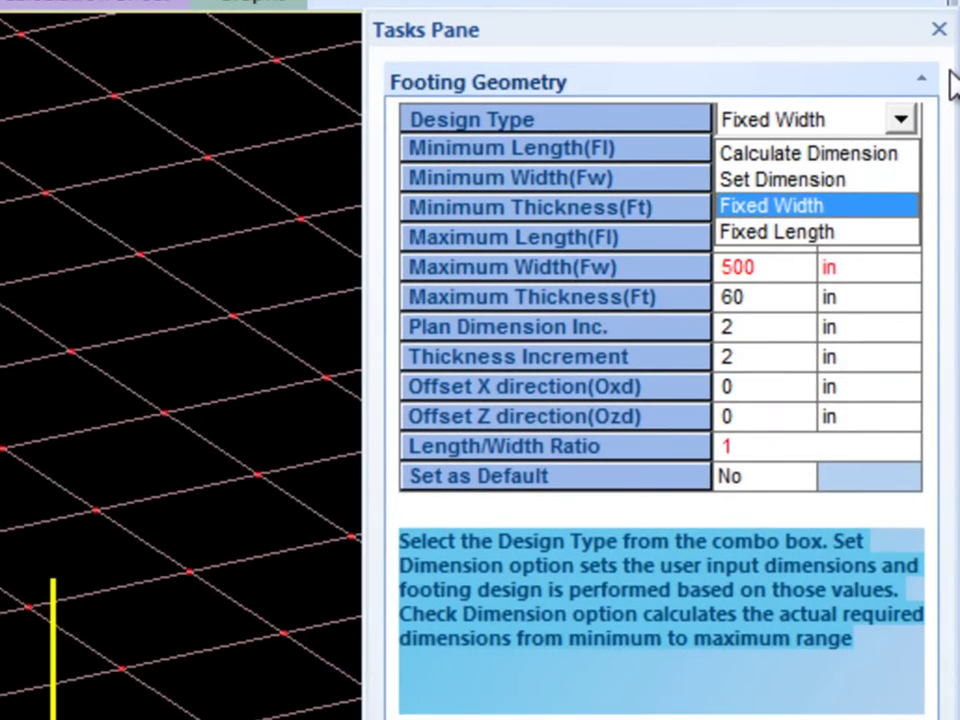
{"action": "left_click", "coordinate": [905, 155]}
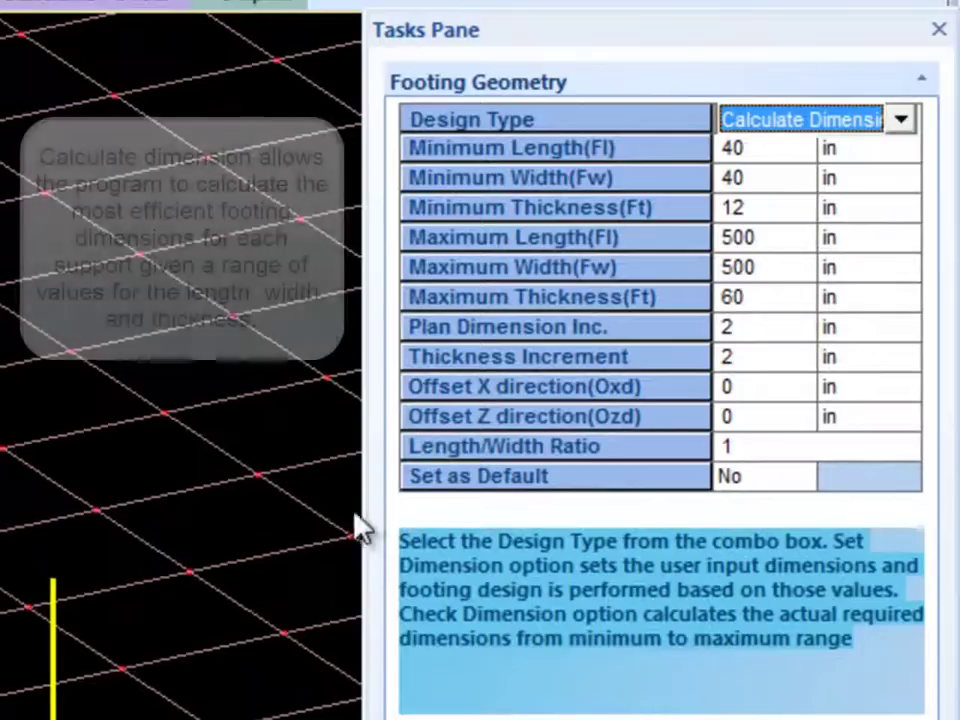
{"action": "left_click", "coordinate": [300, 539]}
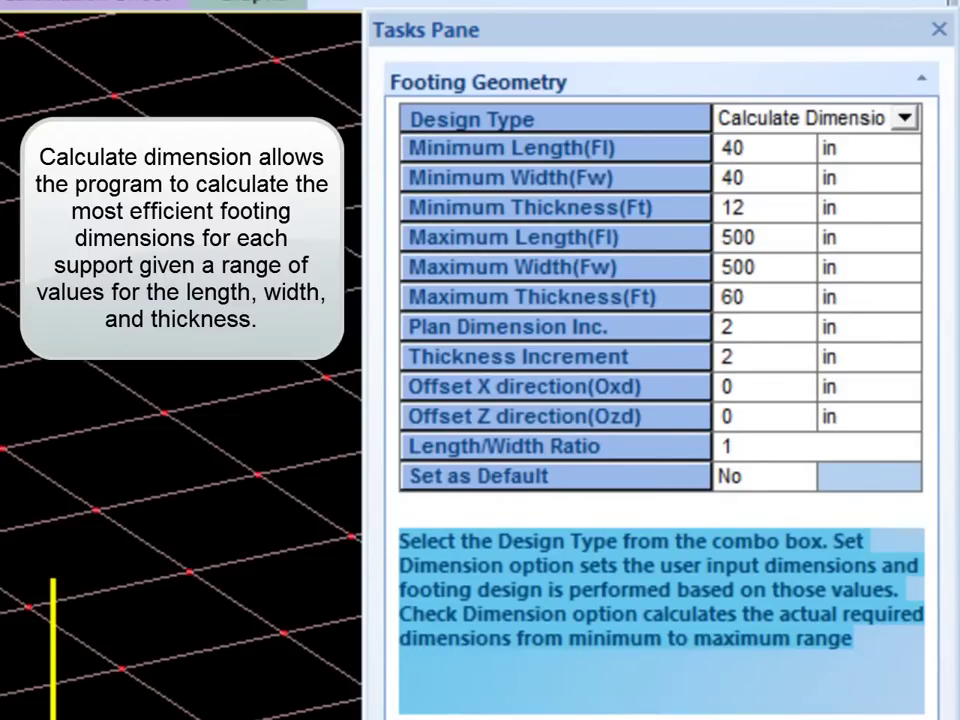
{"action": "left_click", "coordinate": [904, 118]}
{"action": "left_click", "coordinate": [795, 178]}
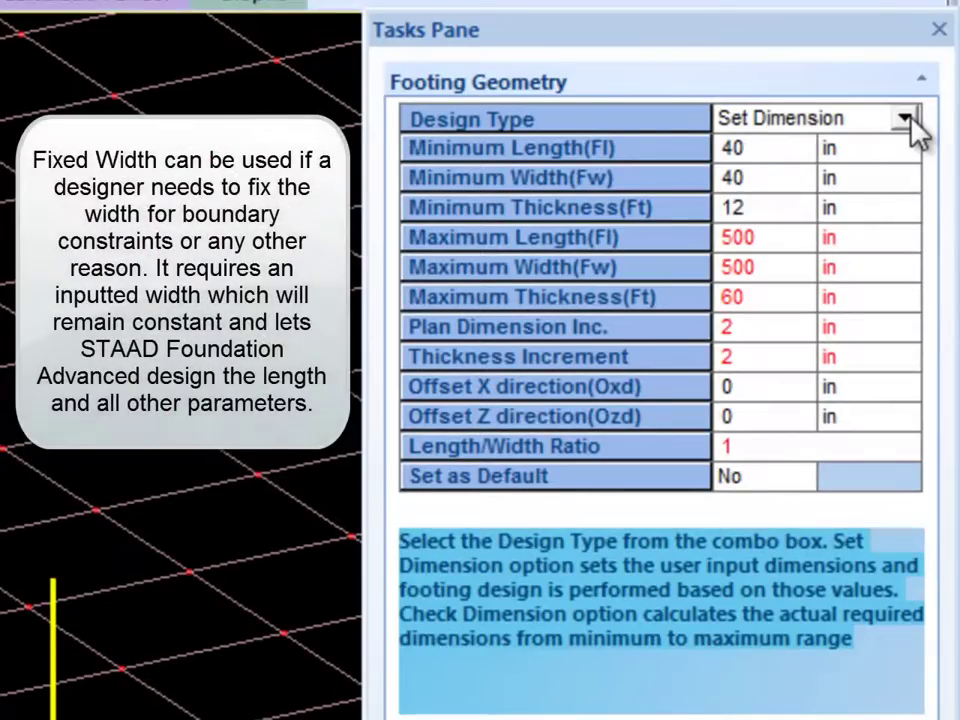
{"action": "left_click", "coordinate": [905, 119]}
{"action": "left_click", "coordinate": [800, 205]}
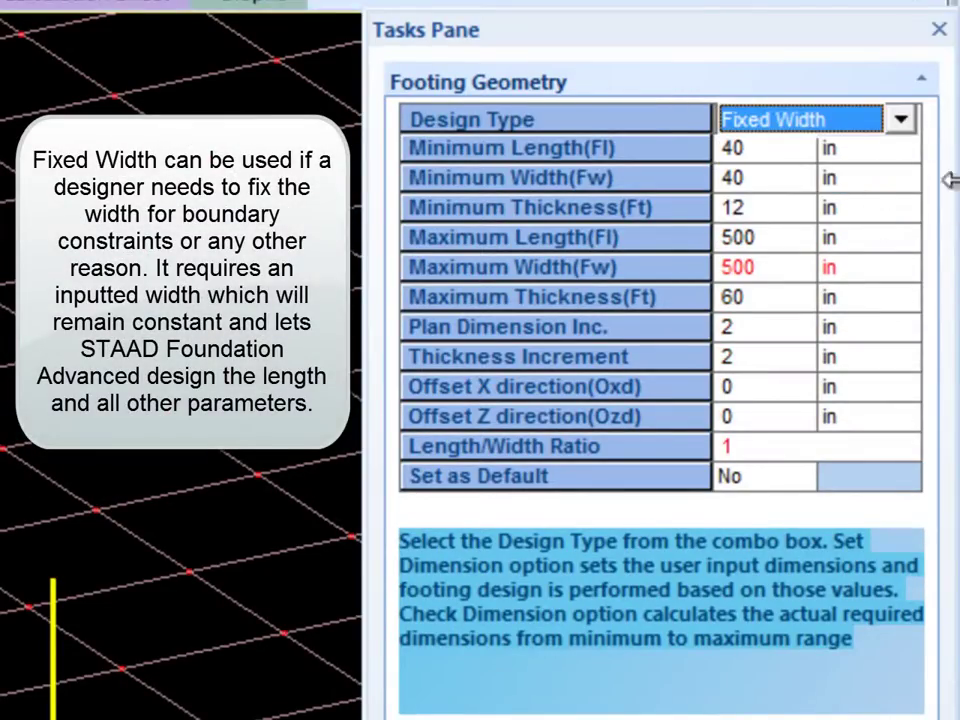
{"action": "left_click", "coordinate": [268, 568]}
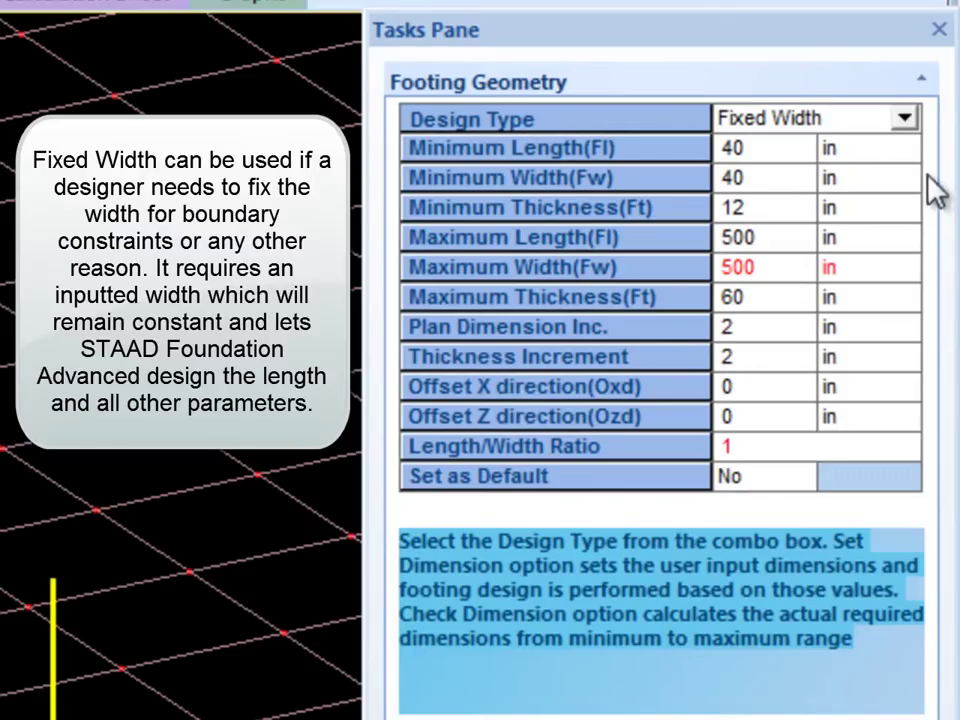
- Set the footing design type to Fixed Length and return to the job tree
{"action": "left_click", "coordinate": [906, 120]}
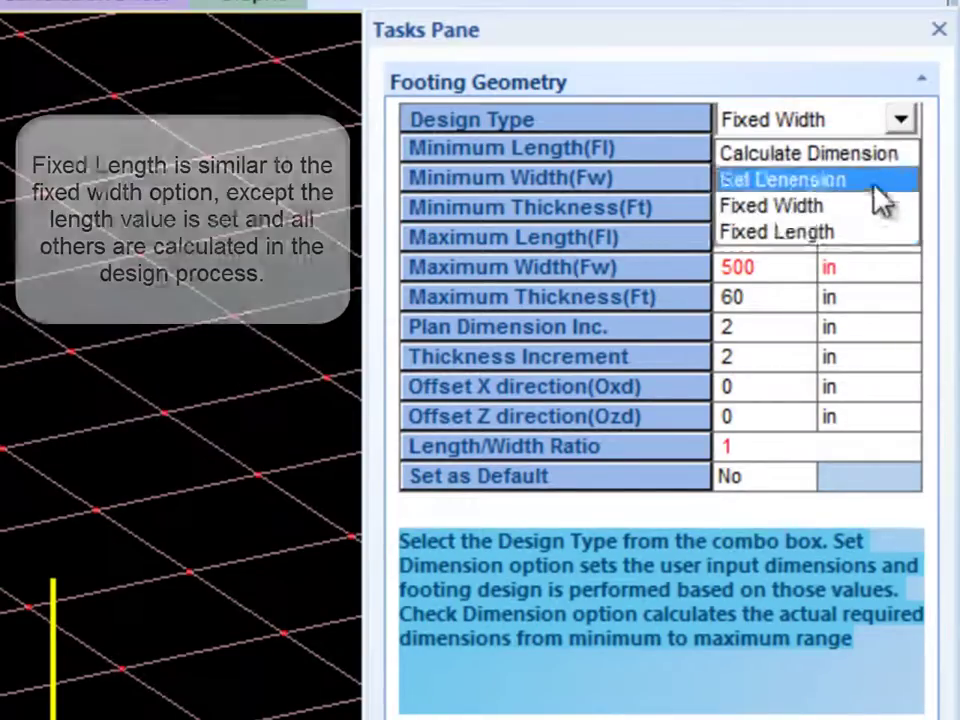
{"action": "left_click", "coordinate": [800, 232]}
{"action": "left_click", "coordinate": [221, 495]}
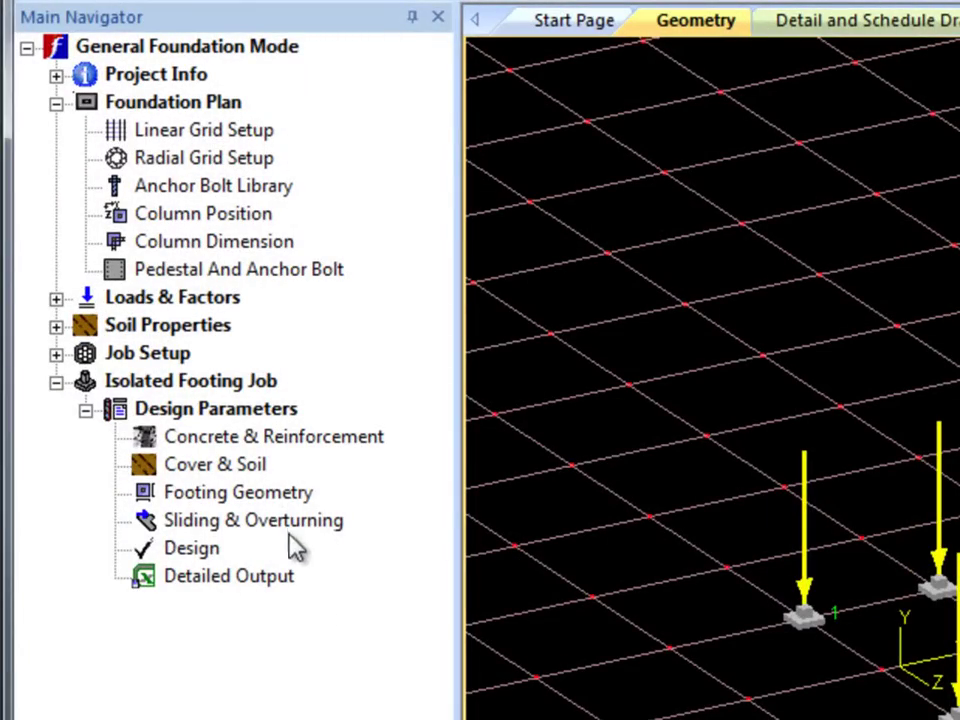
- Review Sliding & Overturning (friction 0.5, safety factors 1.5), then launch the footing design
{"action": "left_click", "coordinate": [286, 524]}
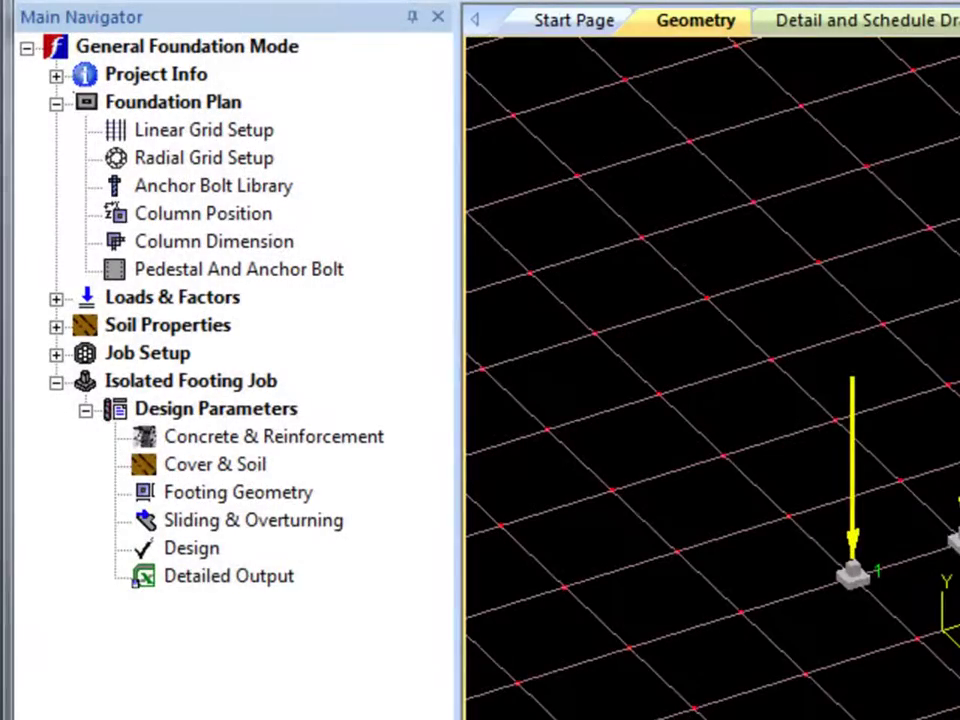
{"action": "left_click", "coordinate": [188, 552]}
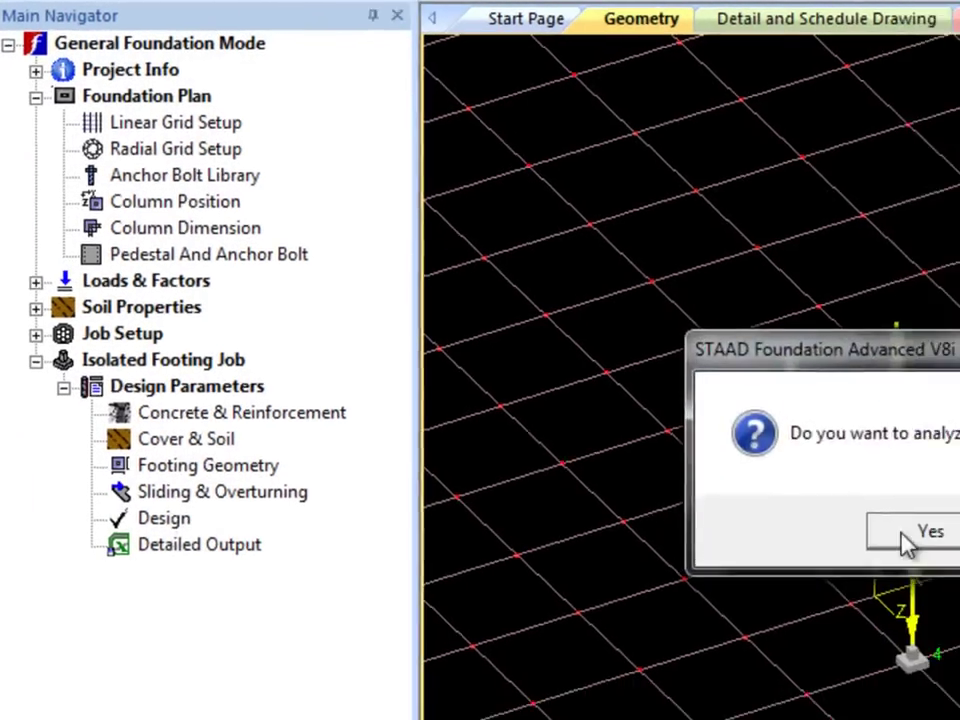
- Run the analysis and design, then scroll through the calculation sheet's pedestal results
{"action": "left_click", "coordinate": [548, 386]}
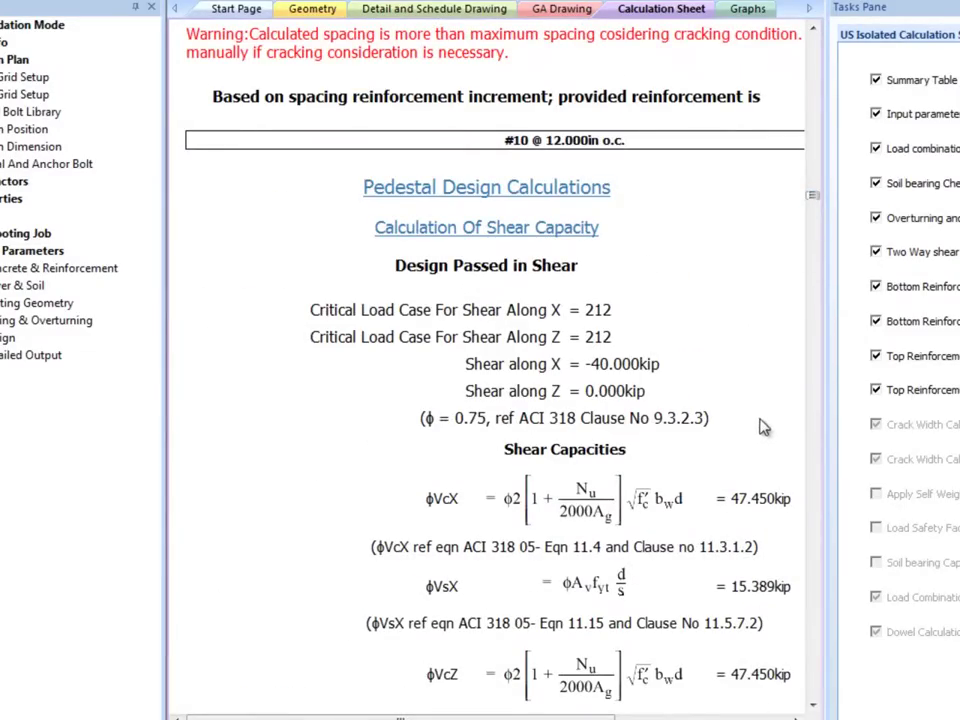
{"action": "scroll", "coordinate": [760, 427], "scroll_direction": "down", "scroll_amount": 3}
{"action": "scroll", "coordinate": [760, 427], "scroll_direction": "down", "scroll_amount": 1}
{"action": "scroll", "coordinate": [760, 427], "scroll_direction": "down", "scroll_amount": 5}
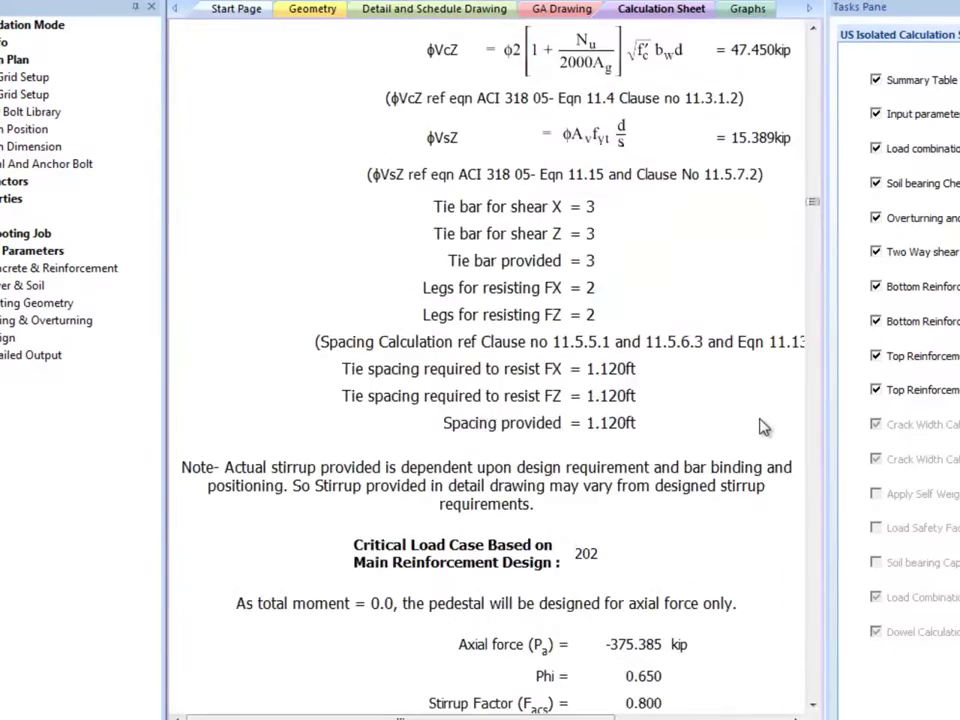
{"action": "scroll", "coordinate": [760, 427], "scroll_direction": "down", "scroll_amount": 3}
{"action": "scroll", "coordinate": [762, 442], "scroll_direction": "down", "scroll_amount": 1}
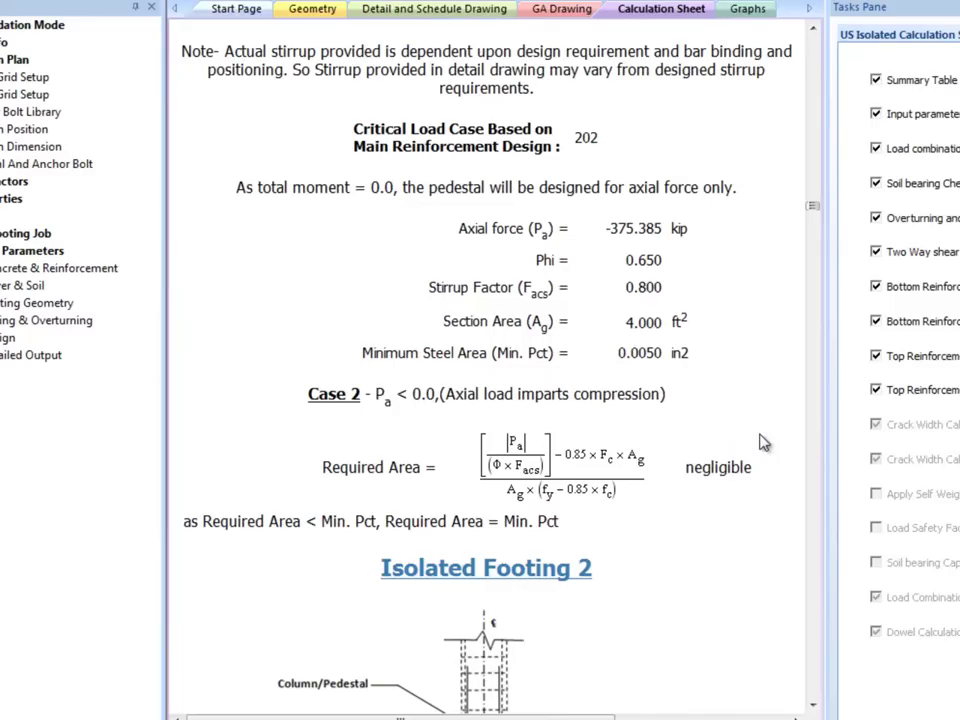
{"action": "scroll", "coordinate": [760, 442], "scroll_direction": "up", "scroll_amount": 3}
{"action": "scroll", "coordinate": [754, 518], "scroll_direction": "up", "scroll_amount": 3}
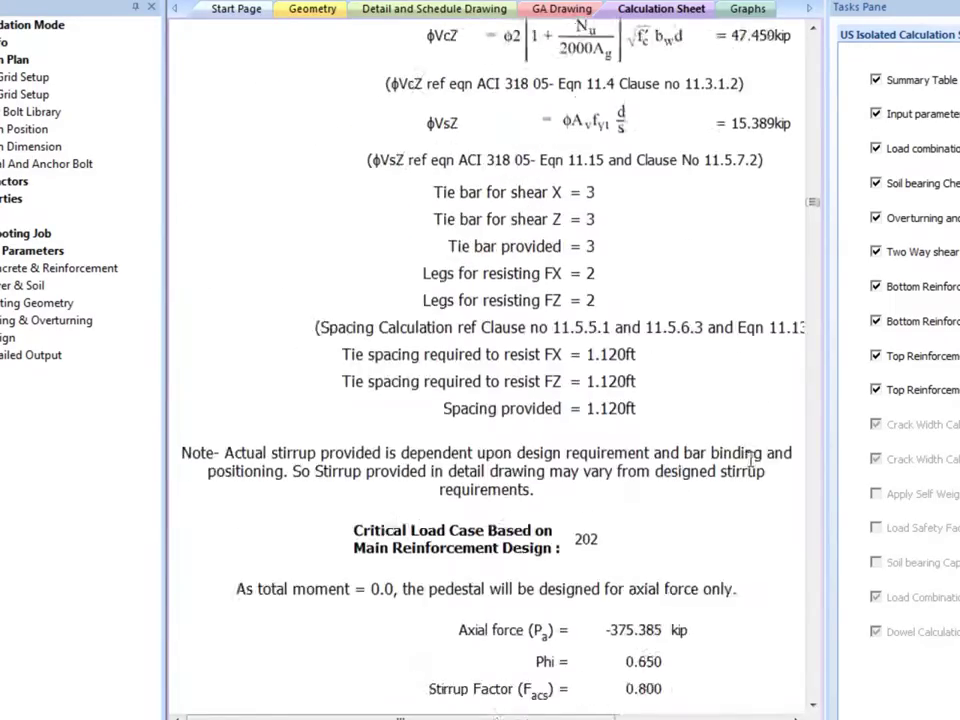
{"action": "scroll", "coordinate": [754, 518], "scroll_direction": "up", "scroll_amount": 1}
{"action": "scroll", "coordinate": [740, 476], "scroll_direction": "up", "scroll_amount": 4}
{"action": "scroll", "coordinate": [740, 476], "scroll_direction": "up", "scroll_amount": 3}
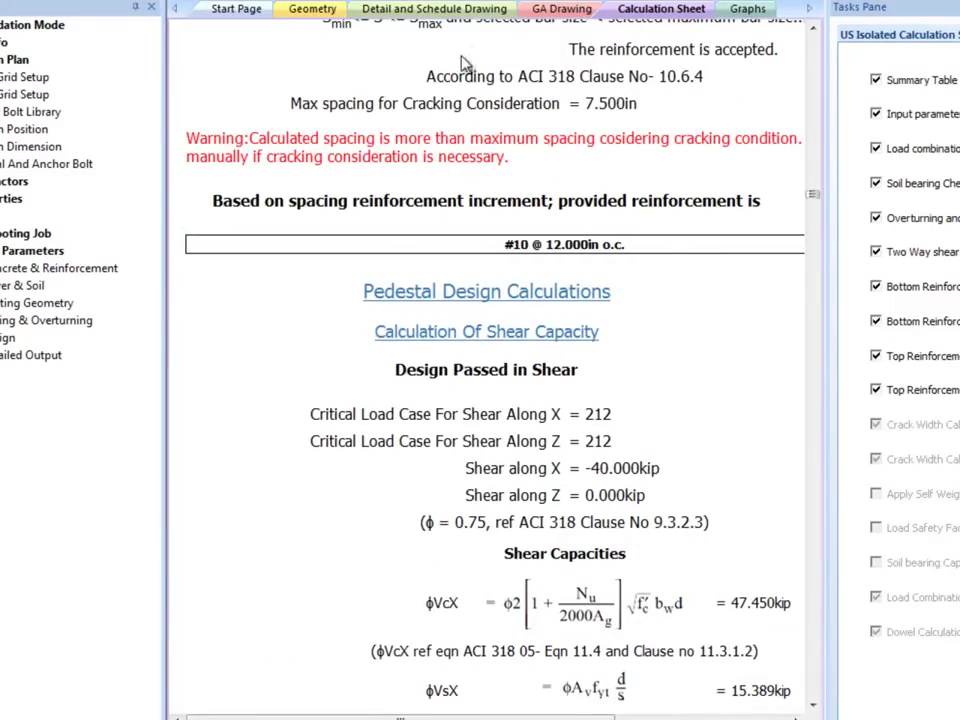
- Zoom and pan footing 1's detail drawing across the plan and elevation views
{"action": "left_click", "coordinate": [463, 12]}
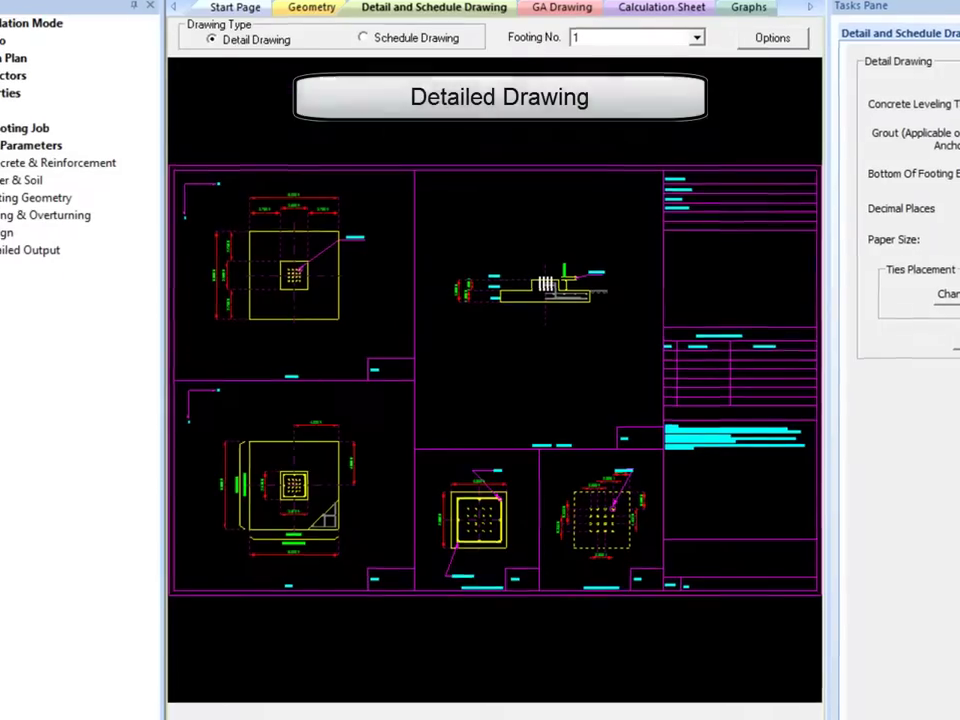
{"action": "scroll", "coordinate": [118, 547], "scroll_direction": "up", "scroll_amount": 1}
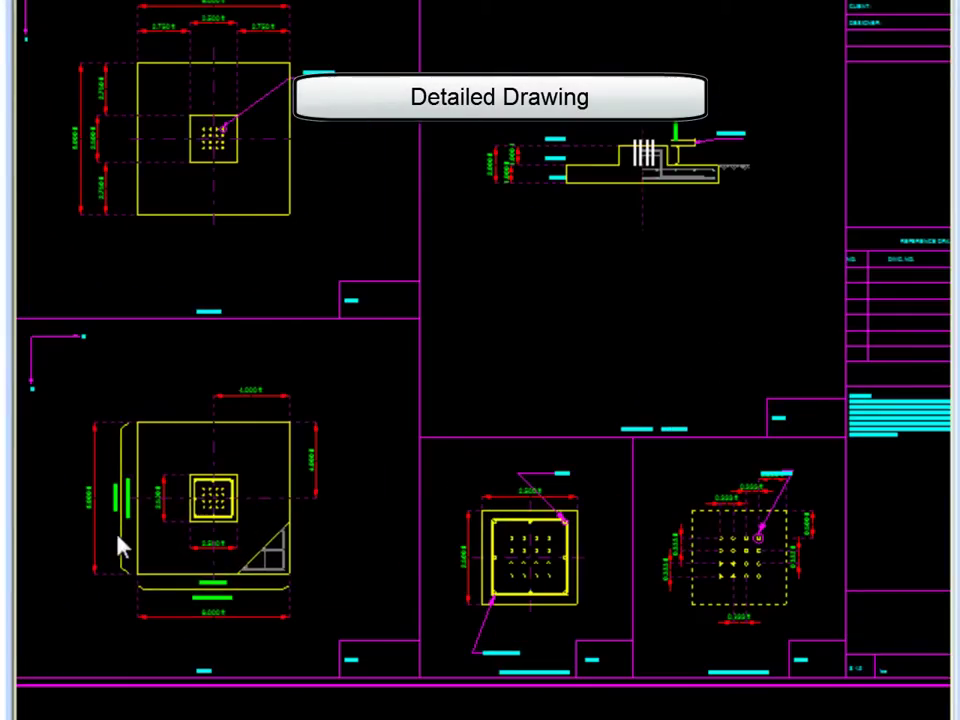
{"action": "scroll", "coordinate": [118, 552], "scroll_direction": "up", "scroll_amount": 1}
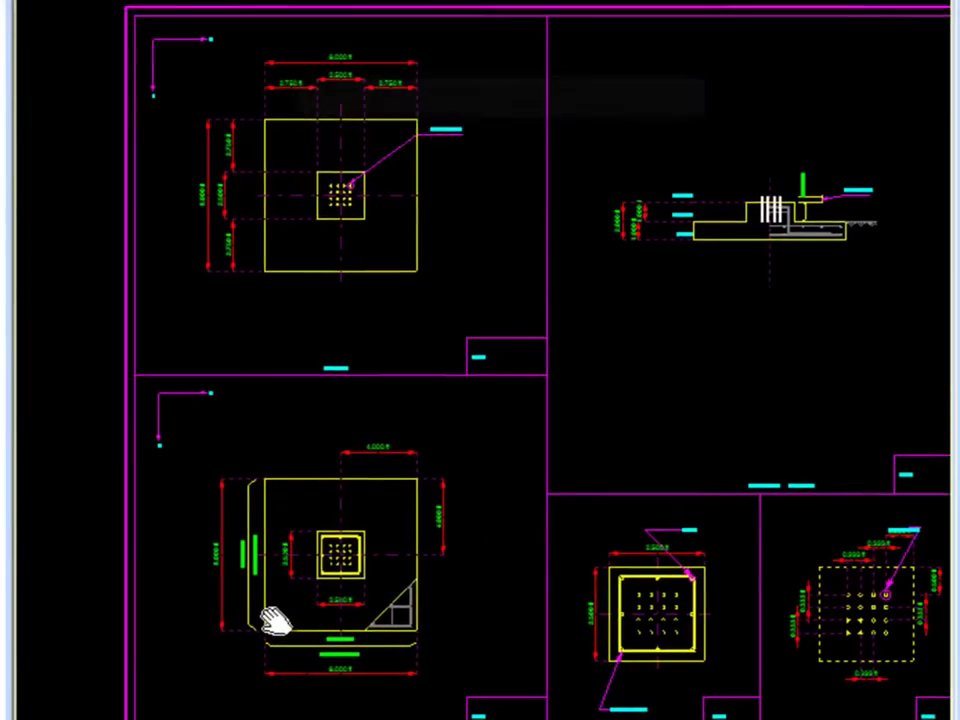
{"action": "scroll", "coordinate": [272, 621], "scroll_direction": "up", "scroll_amount": 1}
{"action": "left_click_drag", "start_coordinate": [272, 621], "coordinate": [260, 660]}
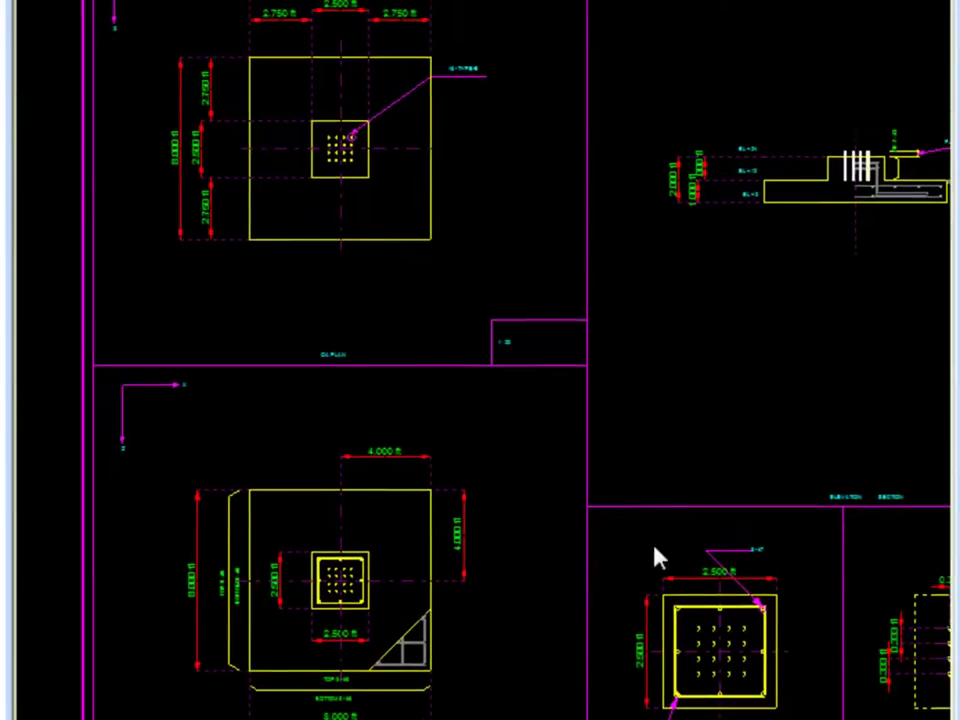
{"action": "left_click_drag", "start_coordinate": [656, 557], "coordinate": [306, 677]}
{"action": "scroll", "coordinate": [480, 545], "scroll_direction": "up", "scroll_amount": 1}
{"action": "left_click_drag", "start_coordinate": [480, 535], "coordinate": [482, 565]}
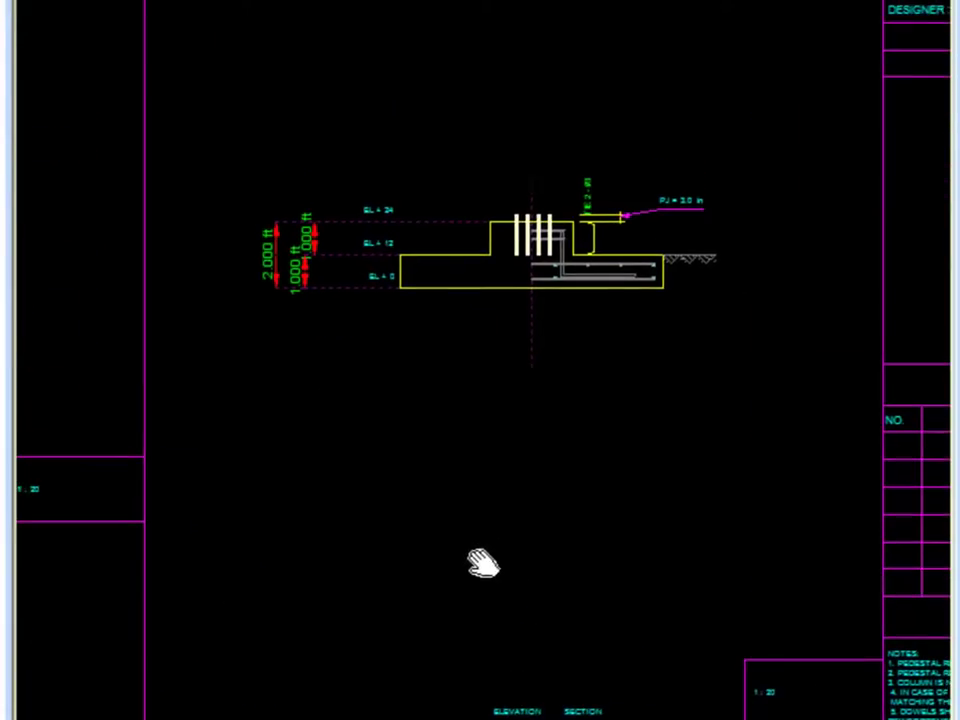
- Inspect the pedestal section and anchor bolt layout, then start saving the drawing as AutoCAD
{"action": "mouse_move", "coordinate": [392, 633]}
{"action": "left_mouse_down"}
{"action": "mouse_move", "coordinate": [390, 540]}
{"action": "mouse_move", "coordinate": [422, 336]}
{"action": "mouse_move", "coordinate": [386, 216]}
{"action": "mouse_move", "coordinate": [380, 152]}
{"action": "left_mouse_up"}
{"action": "scroll", "coordinate": [526, 700], "scroll_direction": "up", "scroll_amount": 1}
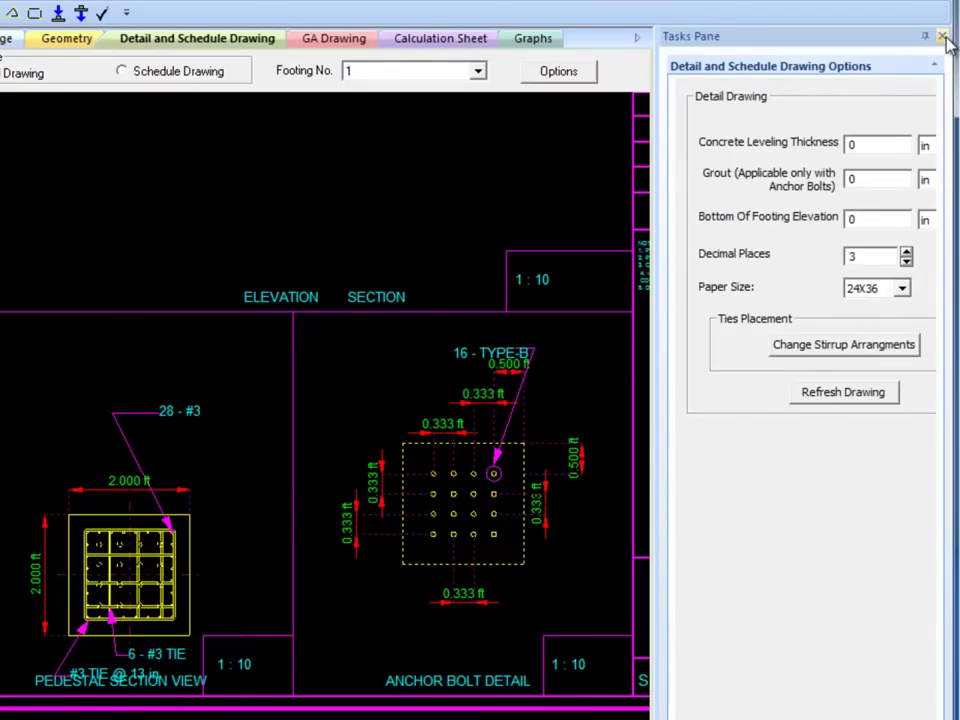
{"action": "left_click", "coordinate": [920, 36]}
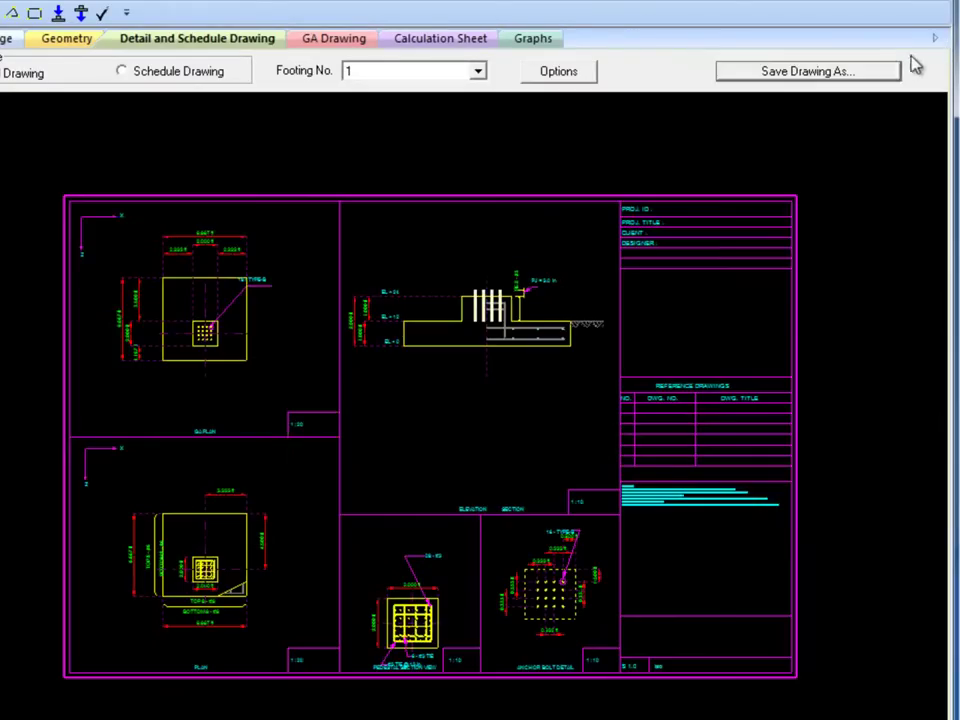
{"action": "left_click", "coordinate": [851, 74]}
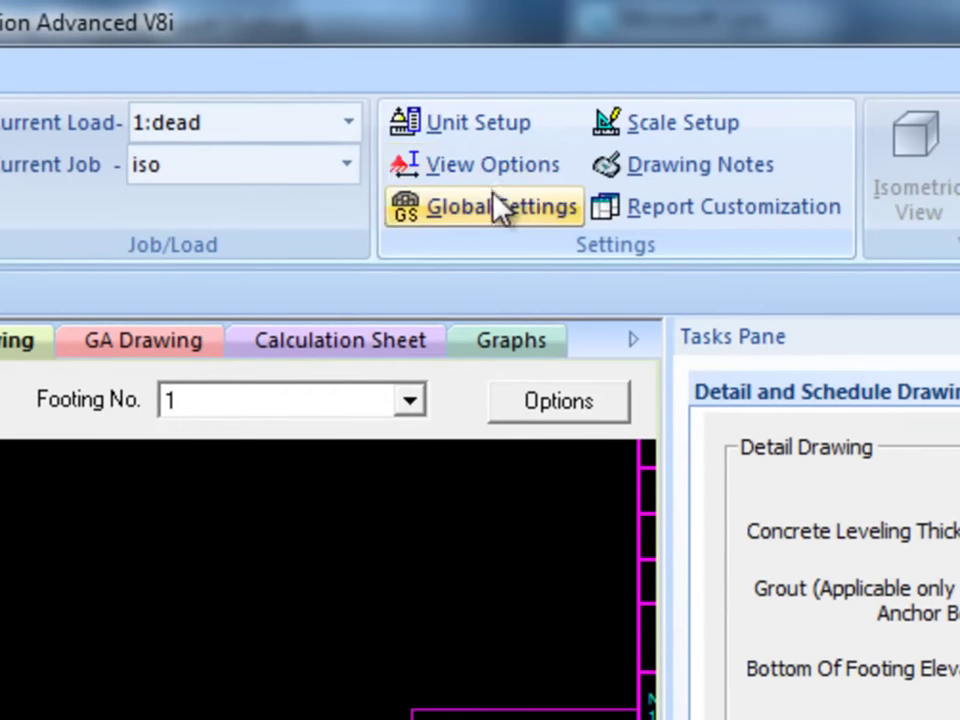
{"action": "left_click", "coordinate": [547, 212]}
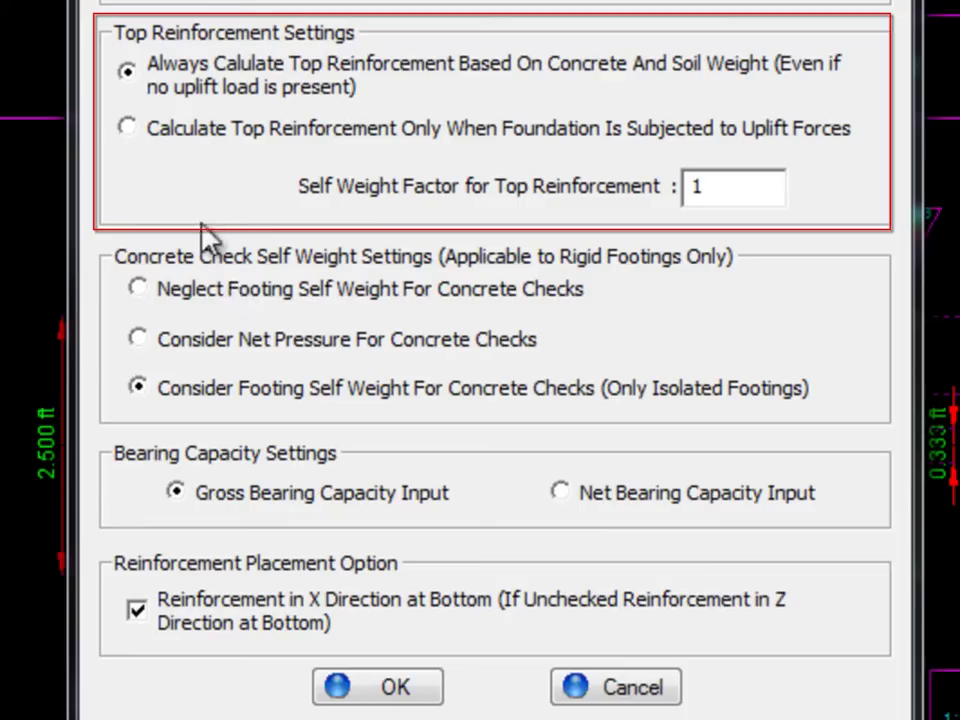
{"action": "left_click", "coordinate": [127, 130]}
{"action": "left_click", "coordinate": [127, 71]}
{"action": "left_click", "coordinate": [765, 190]}
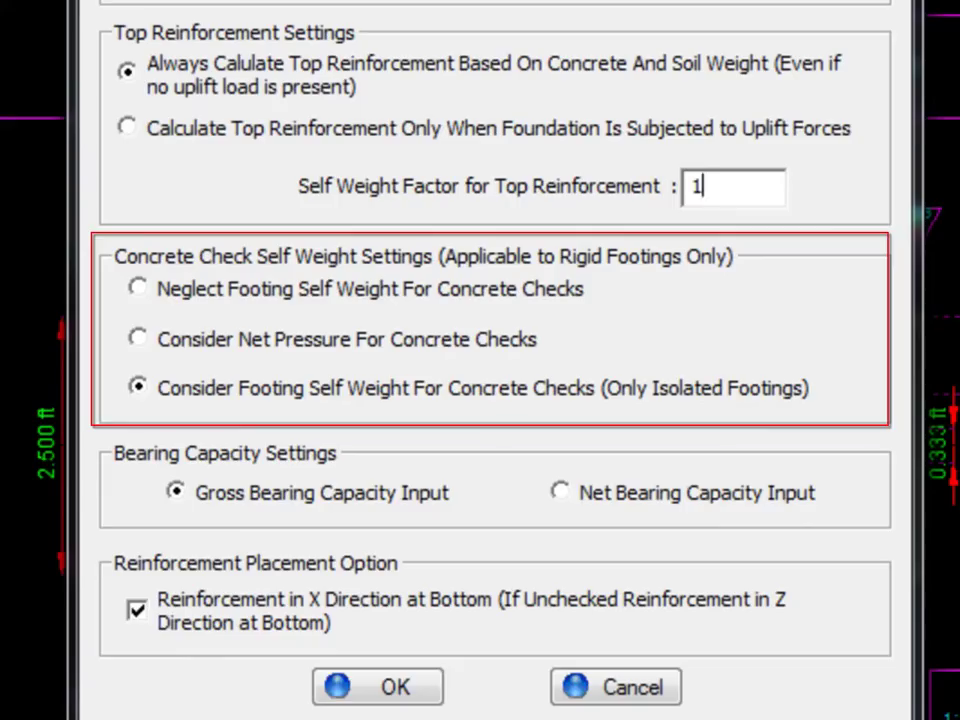
{"action": "left_click", "coordinate": [146, 288]}
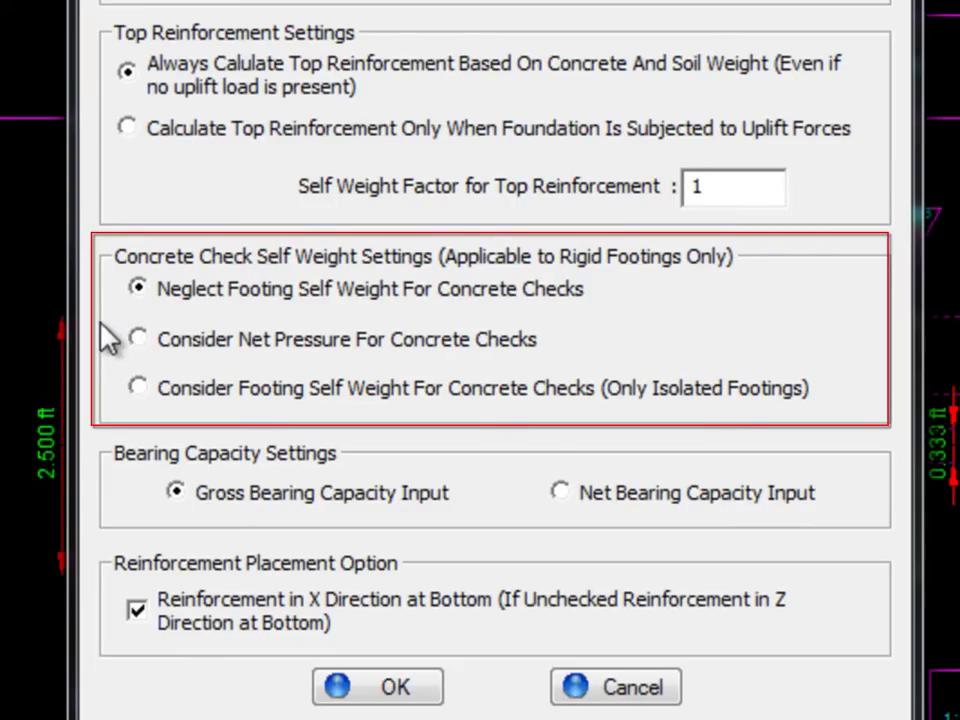
{"action": "left_click", "coordinate": [137, 338]}
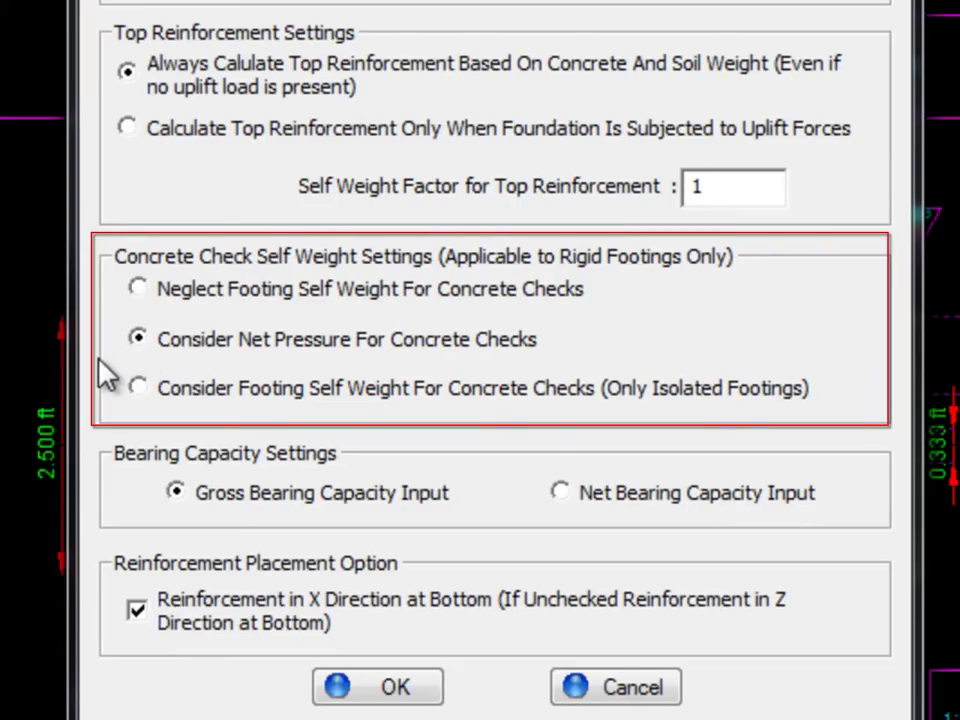
{"action": "left_click", "coordinate": [143, 387]}
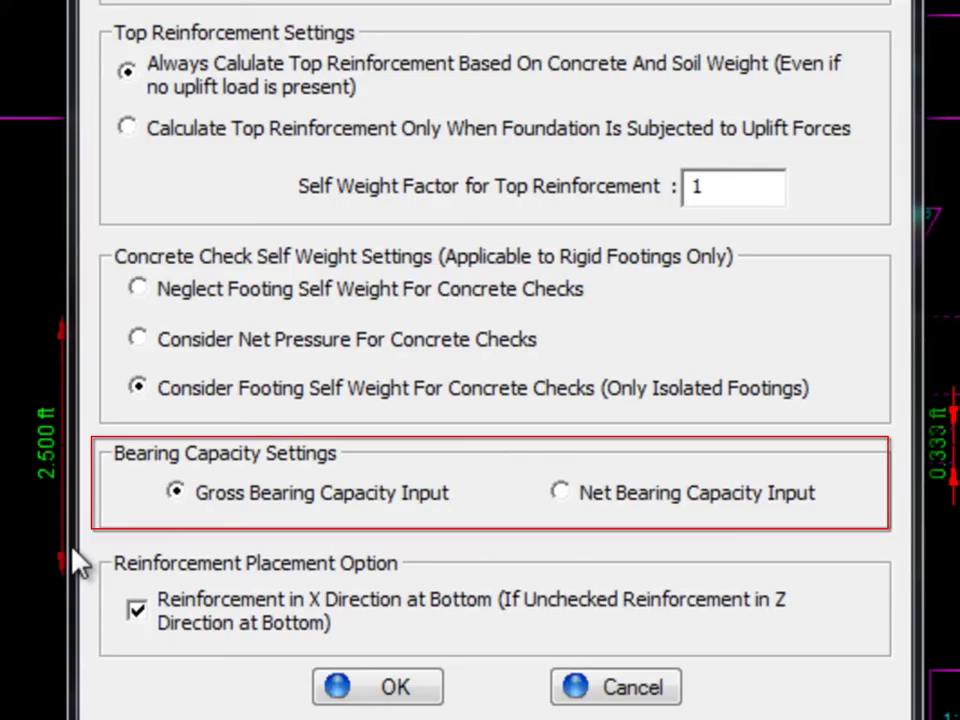
{"action": "left_click", "coordinate": [565, 495]}
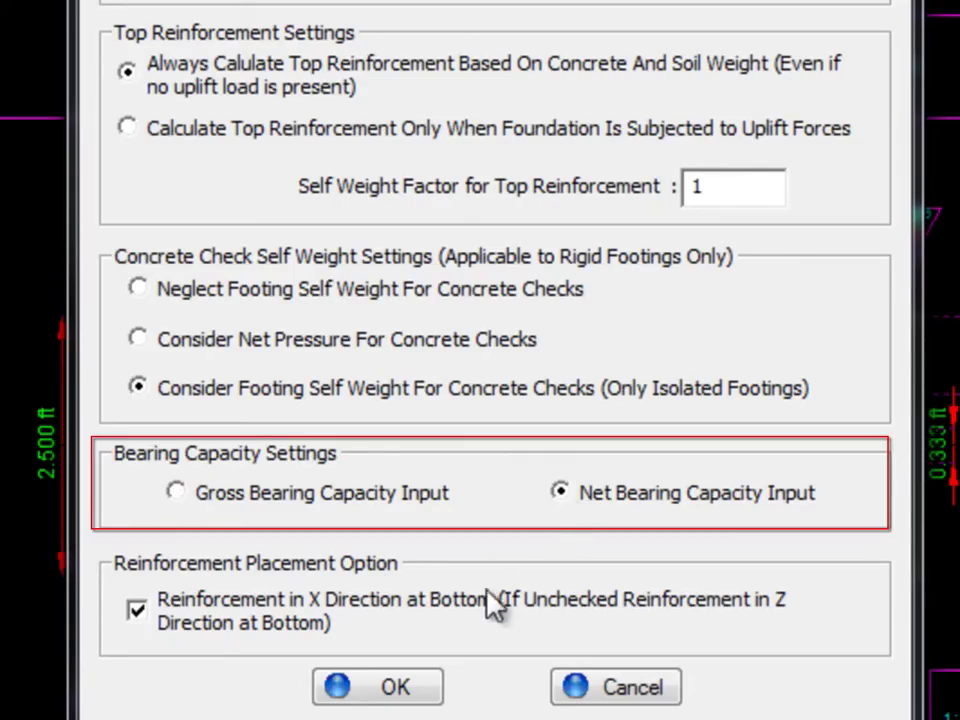
{"action": "left_click", "coordinate": [178, 492]}
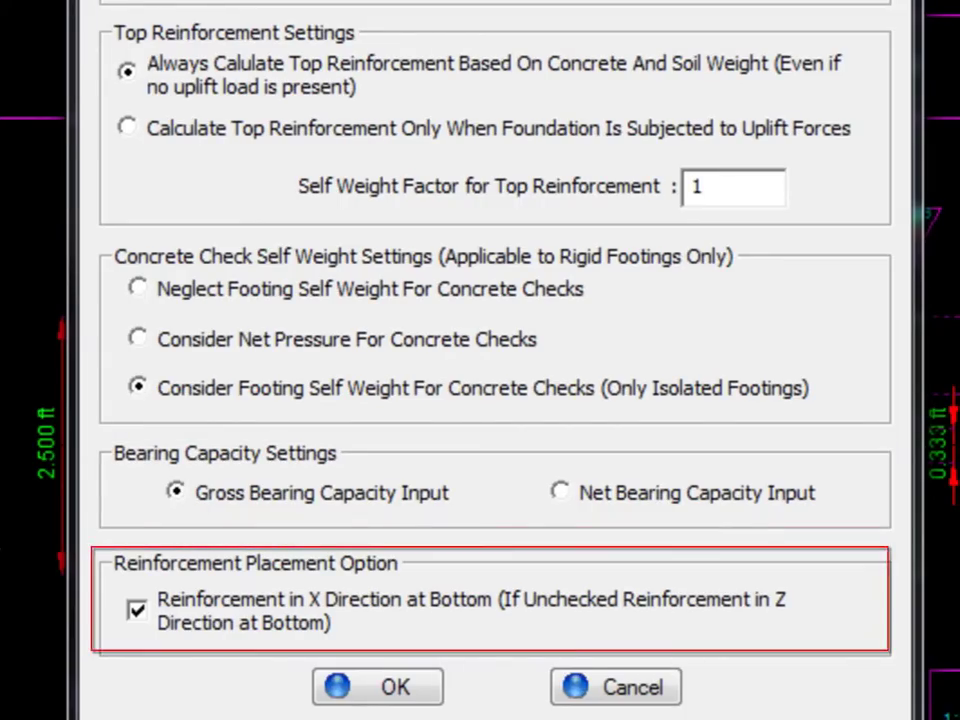
{"action": "left_click", "coordinate": [136, 611]}
{"action": "left_click", "coordinate": [136, 612]}
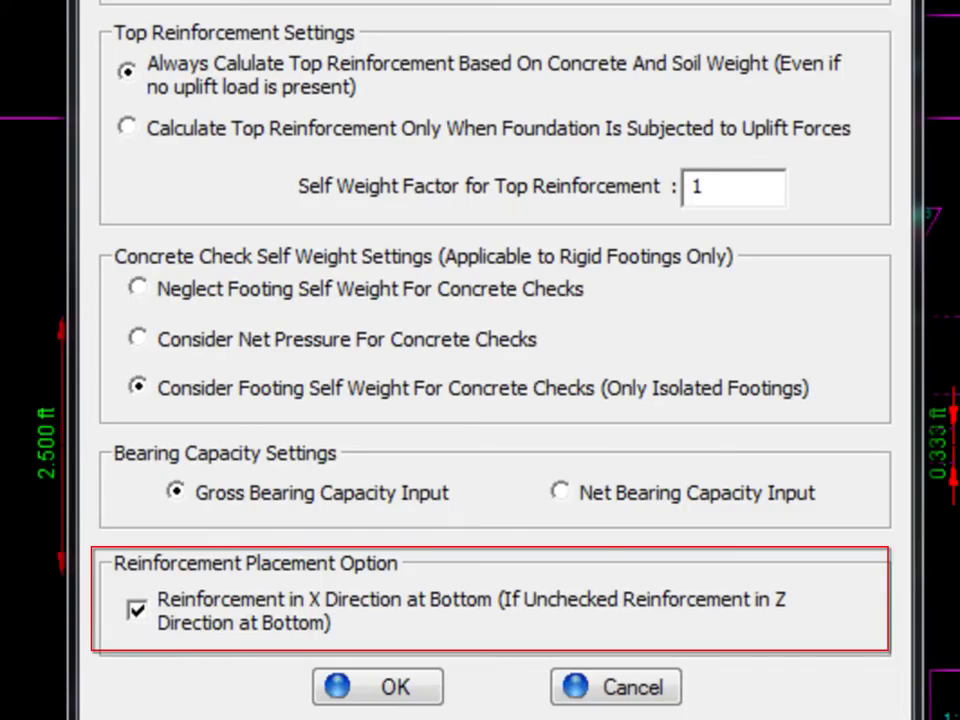